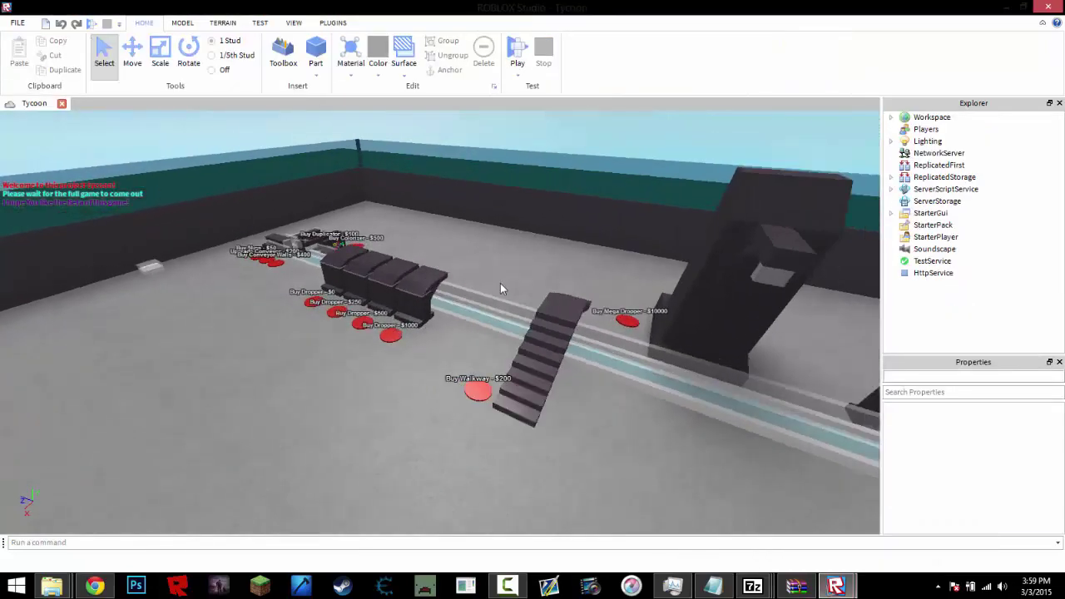
# Step: Examine the finished tycoon's droppers, walkway, mega dropper and upgraders along the conveyor
pyautogui.press('w')
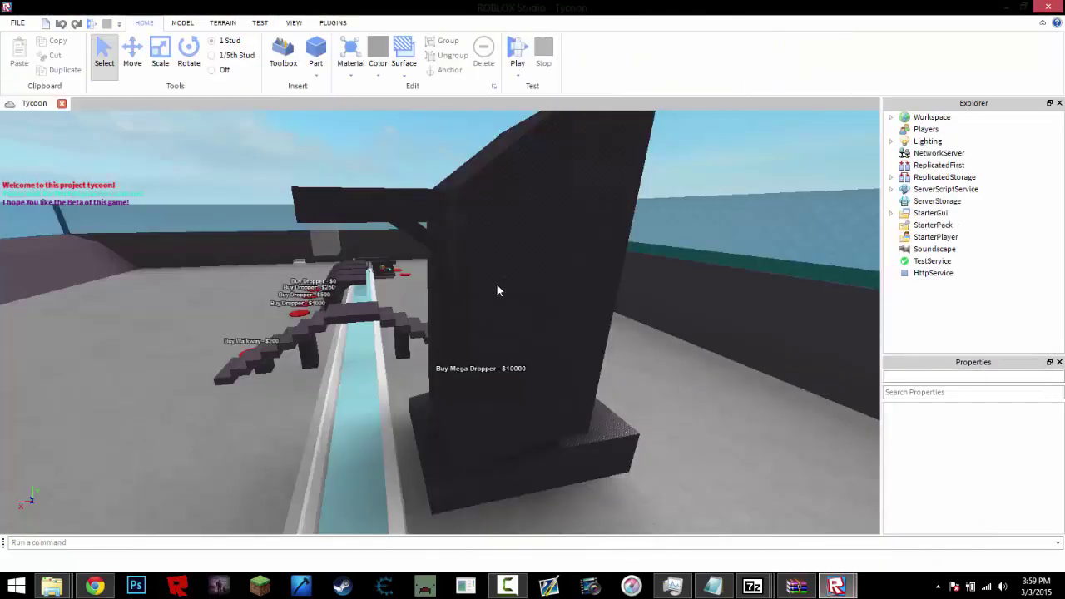
pyautogui.press('s')
pyautogui.press('w')
pyautogui.moveTo(507, 277); pyautogui.dragTo(428, 285, button='right')
pyautogui.press('w')
pyautogui.press('w')
pyautogui.press('s')
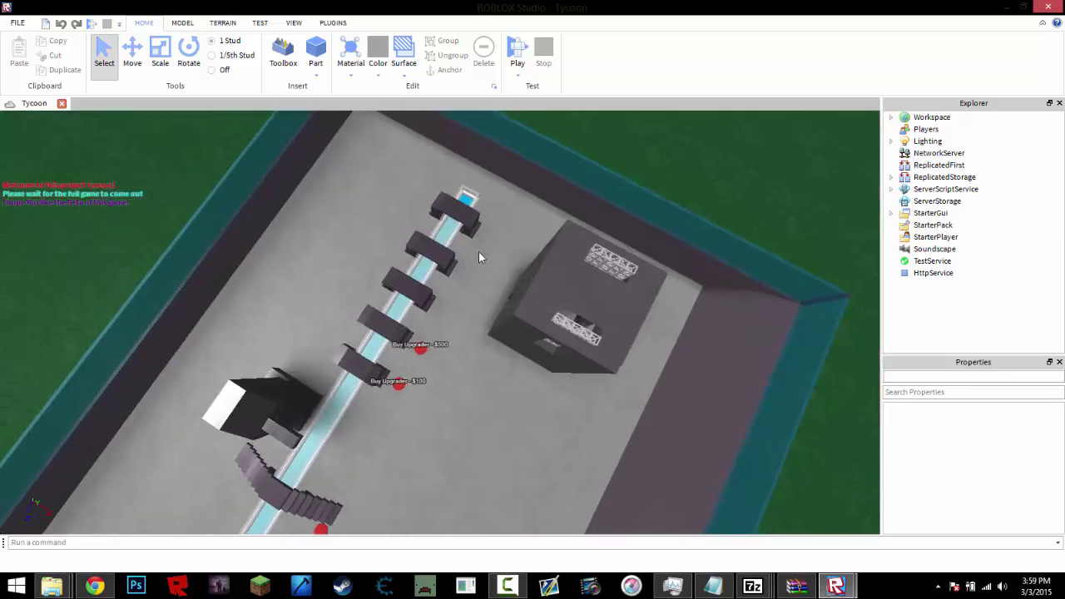
pyautogui.moveTo(479, 251); pyautogui.dragTo(493, 250, button='right')
pyautogui.press('w')
pyautogui.press('s')
# Step: Play-test the Tycoon place and walk the character towards the dropper and the conveyor line
pyautogui.press('F5')
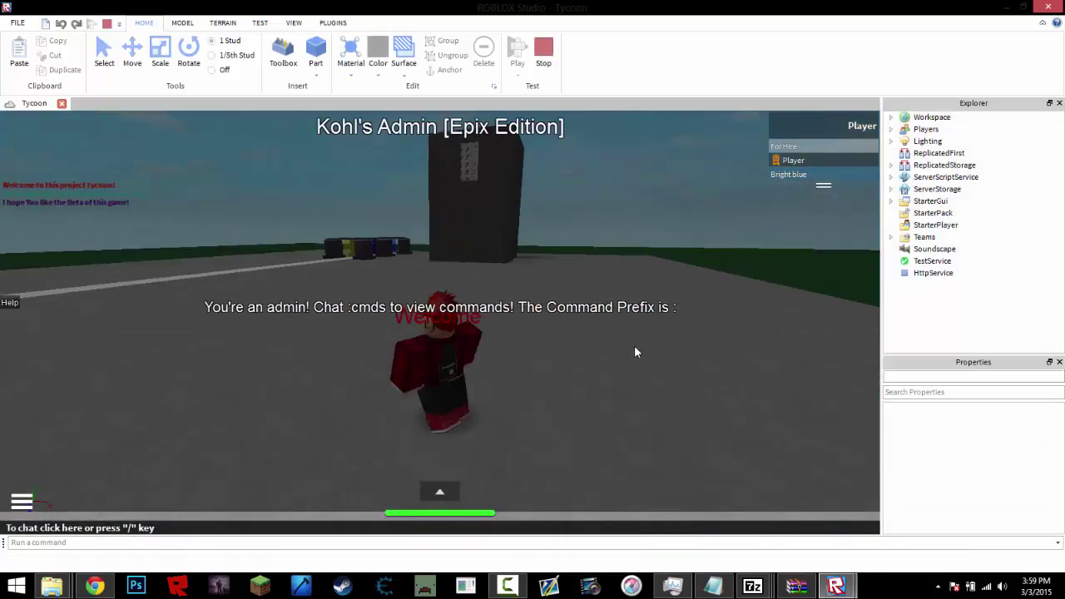
pyautogui.press('w')
pyautogui.moveTo(634, 347)
pyautogui.mouseDown(button='right')
pyautogui.moveTo(646, 346)
pyautogui.moveTo(633, 345)
pyautogui.mouseUp(button='right')
pyautogui.press('w')
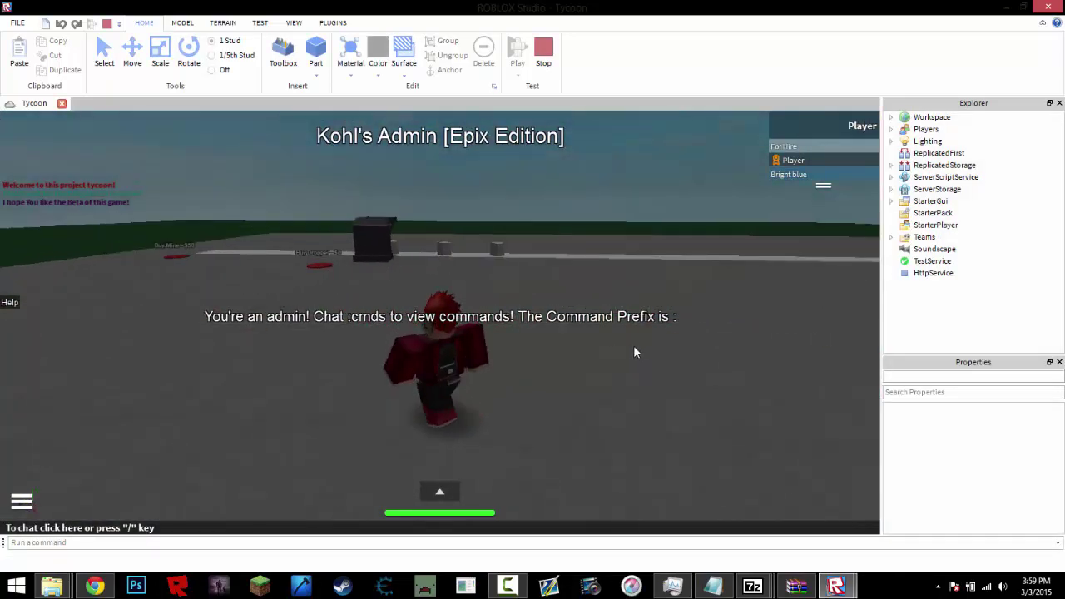
pyautogui.press('d')
pyautogui.press('w')
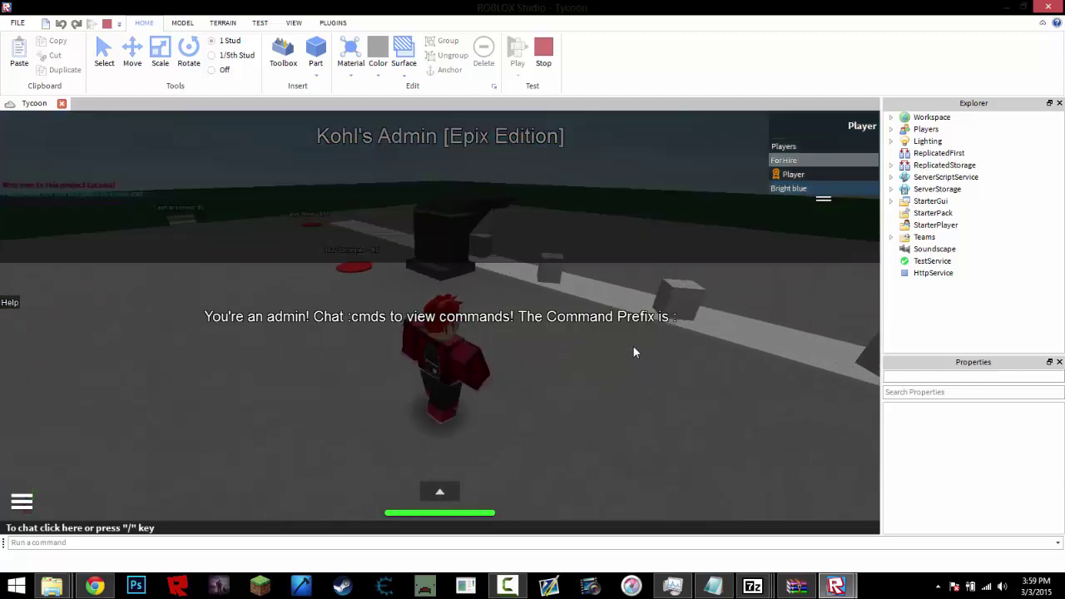
pyautogui.moveTo(634, 346)
pyautogui.mouseDown(button='right')
pyautogui.moveTo(646, 346)
pyautogui.moveTo(624, 347)
pyautogui.moveTo(646, 345)
pyautogui.moveTo(635, 347)
pyautogui.mouseUp(button='right')
pyautogui.press('w')
pyautogui.press('w')
pyautogui.scroll(-5, 634, 346)
pyautogui.press('w')
pyautogui.press('w')
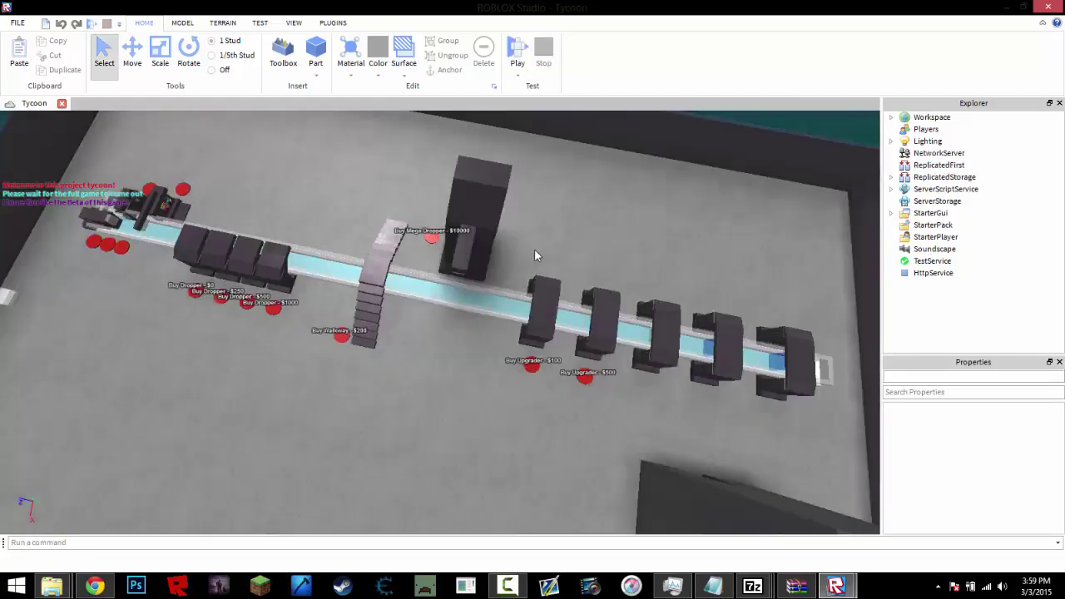
# Step: Activate the Building Tools by F3X plugin while viewing the row of droppers
pyautogui.moveTo(535, 249); pyautogui.dragTo(490, 260, button='right')
pyautogui.press('w')
pyautogui.press('w')
pyautogui.press('s')
pyautogui.press('d')
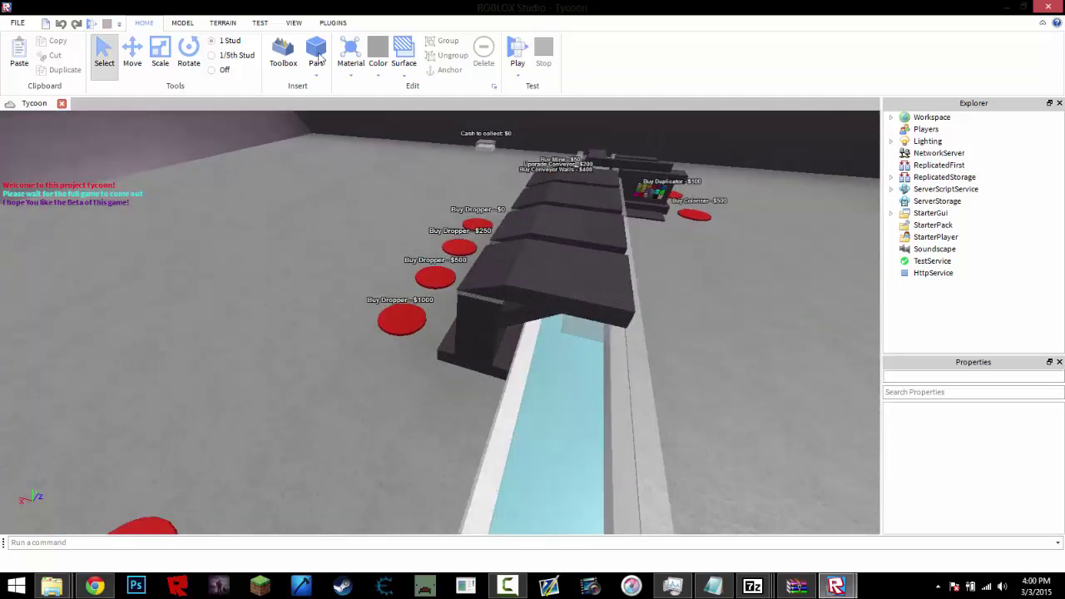
pyautogui.click(335, 23)
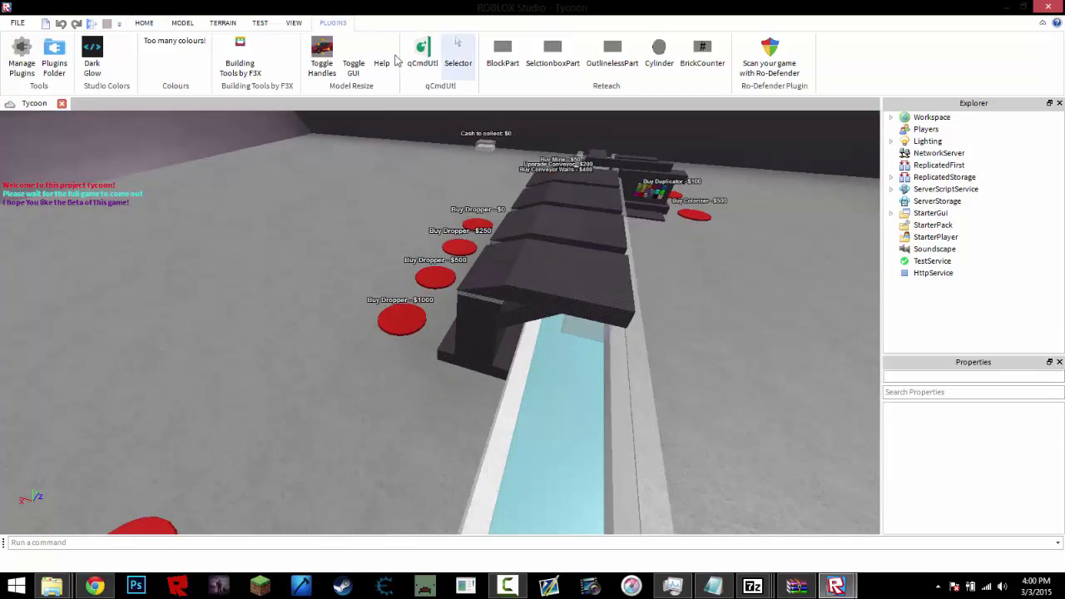
pyautogui.click(241, 46)
pyautogui.scroll(3, 579, 233)
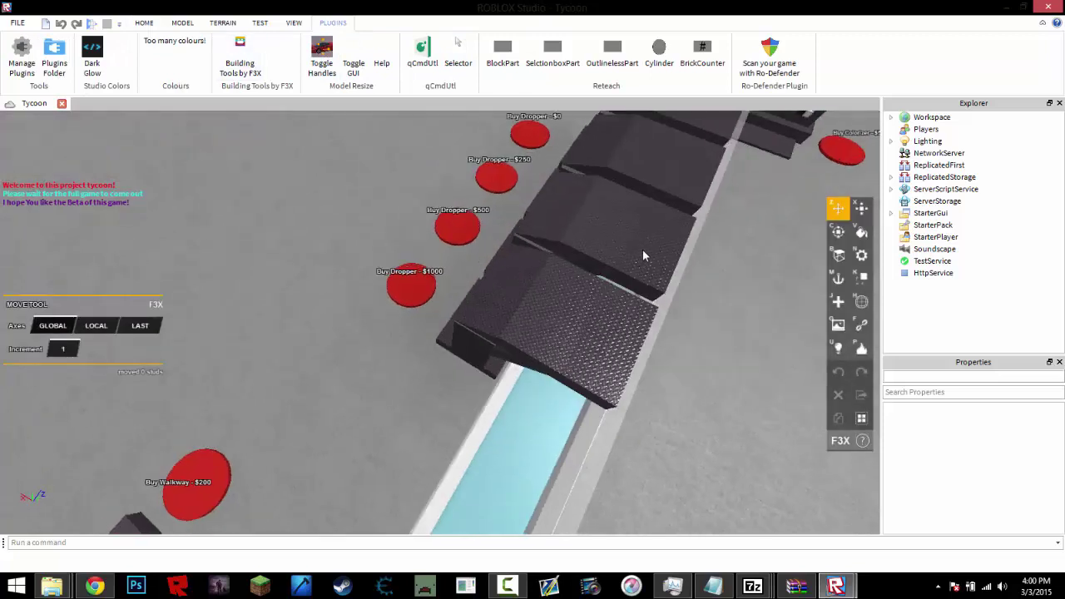
pyautogui.moveTo(644, 248); pyautogui.dragTo(607, 221, button='right')
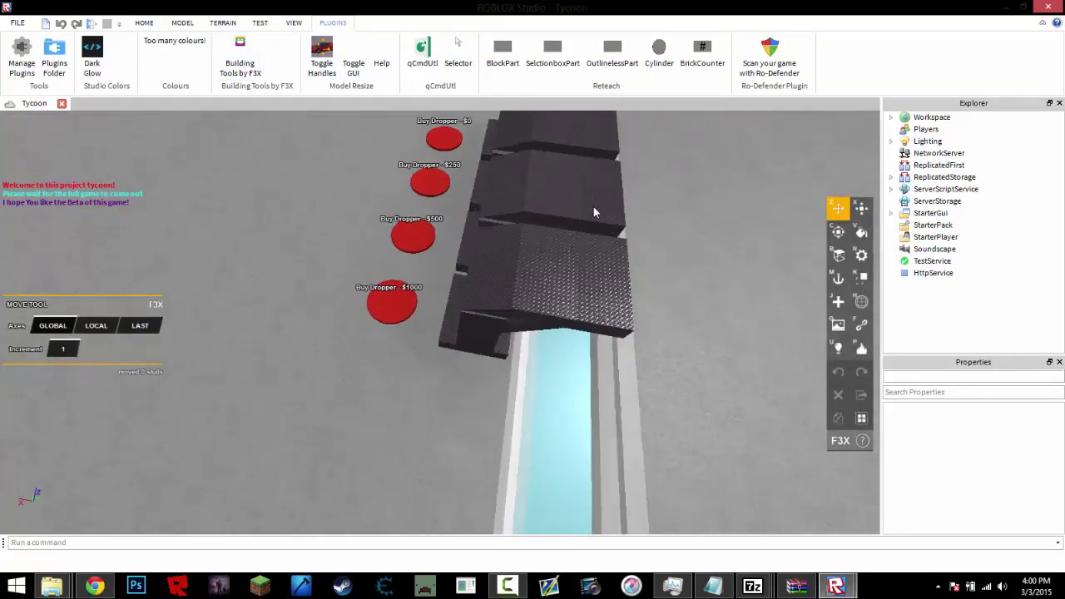
# Step: List the Workspace contents and inspect the four droppers beside the conveyor
pyautogui.click(891, 119)
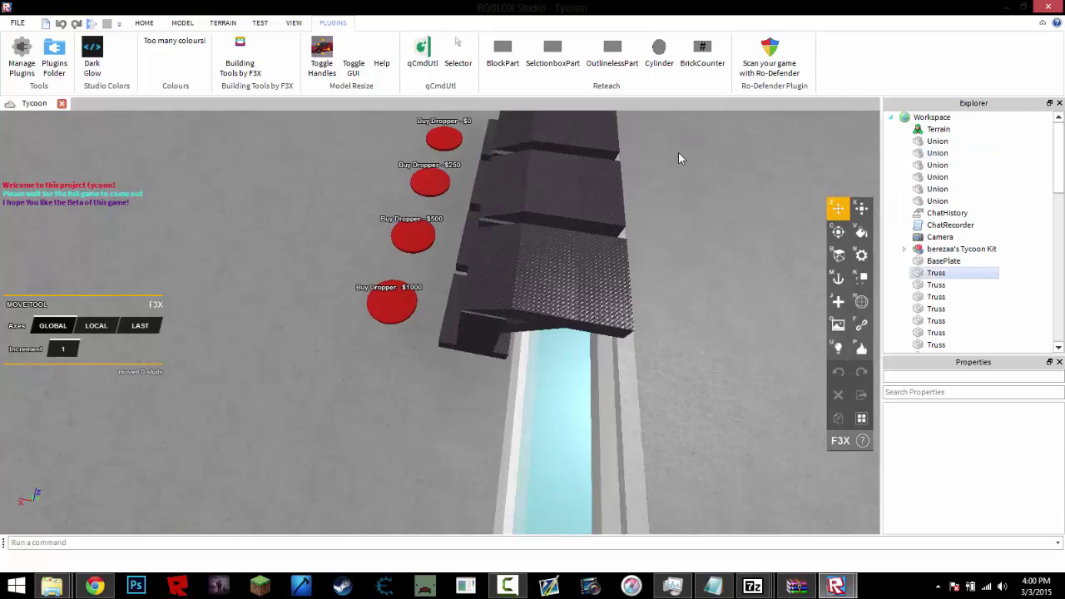
pyautogui.moveTo(595, 179); pyautogui.dragTo(481, 109, button='right')
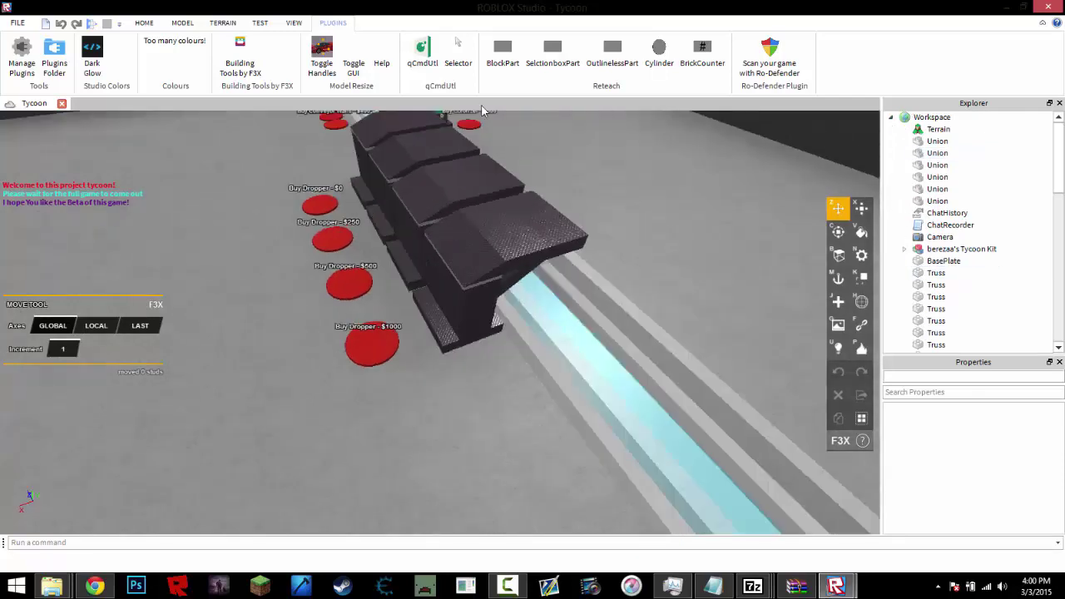
pyautogui.moveTo(502, 169); pyautogui.dragTo(557, 286, button='right')
pyautogui.press('x')
# Step: Examine the tycoon base in the How to make a tycoon place, including its conveyor, purchase buttons and car
pyautogui.scroll(-1, 530, 219)
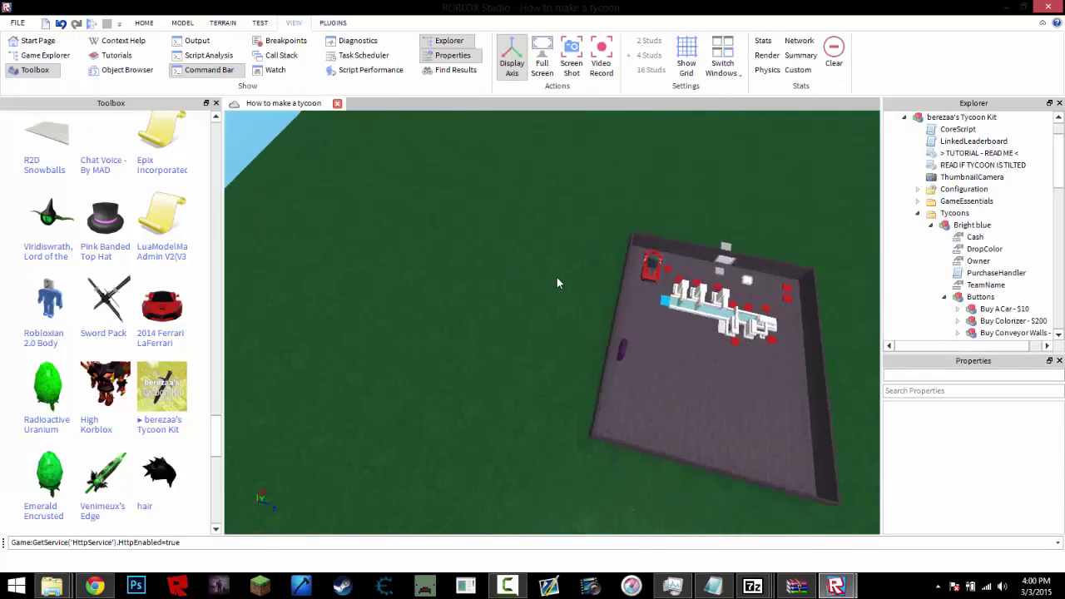
pyautogui.moveTo(557, 277); pyautogui.dragTo(375, 405, button='right')
pyautogui.scroll(-5, 59, 356)
pyautogui.scroll(6, 104, 366)
pyautogui.moveTo(499, 358); pyautogui.dragTo(668, 209, button='right')
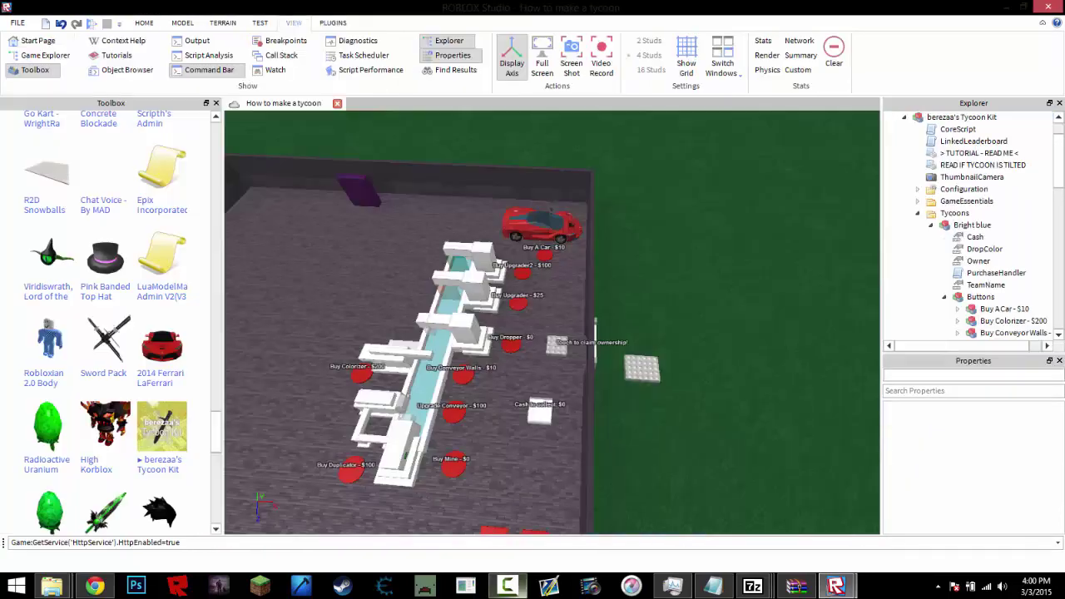
pyautogui.click(513, 586)
pyautogui.click(513, 586)
pyautogui.moveTo(859, 223); pyautogui.dragTo(803, 223, button='right')
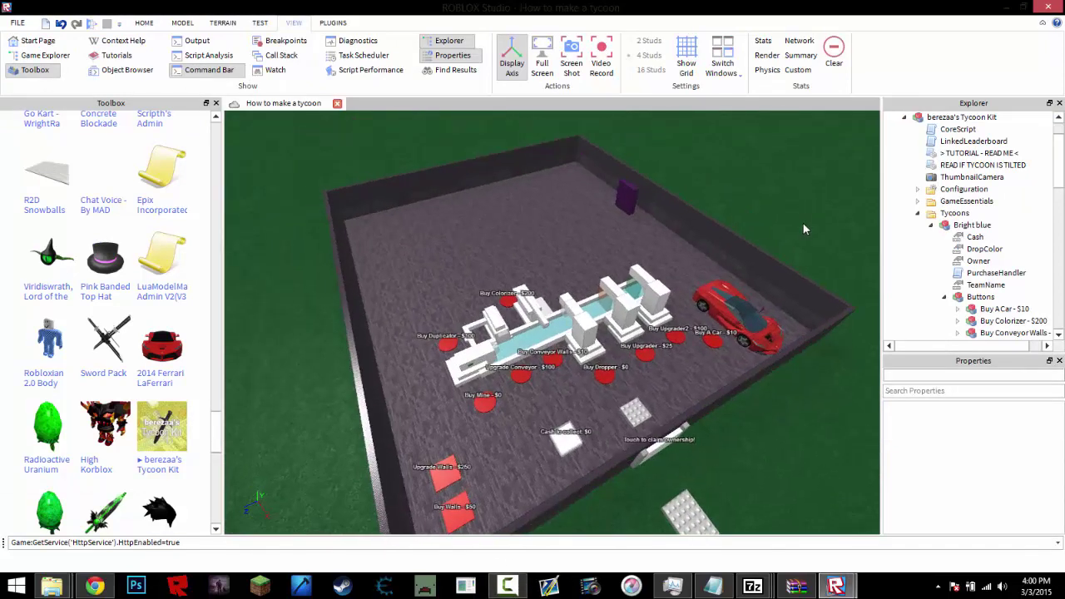
pyautogui.press('w')
pyautogui.moveTo(711, 242); pyautogui.dragTo(753, 282, button='right')
pyautogui.press('w')
pyautogui.press('s')
pyautogui.press('w')
pyautogui.press('w')
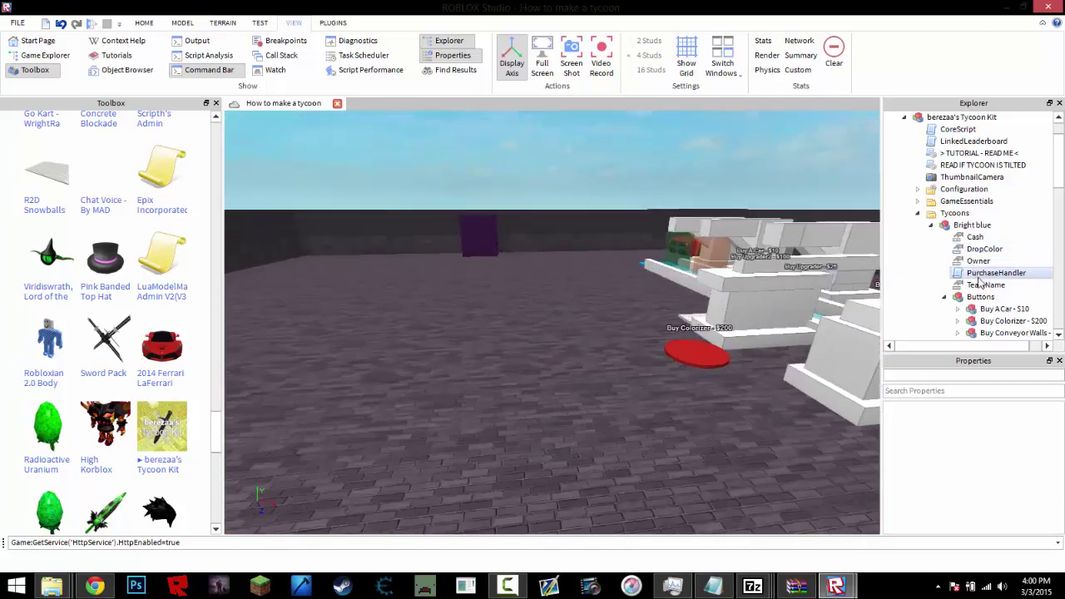
# Step: Move berezaa's Tycoon Kit across the baseplate, farther away from the studded plate outside its gate
pyautogui.scroll(-6, 491, 277)
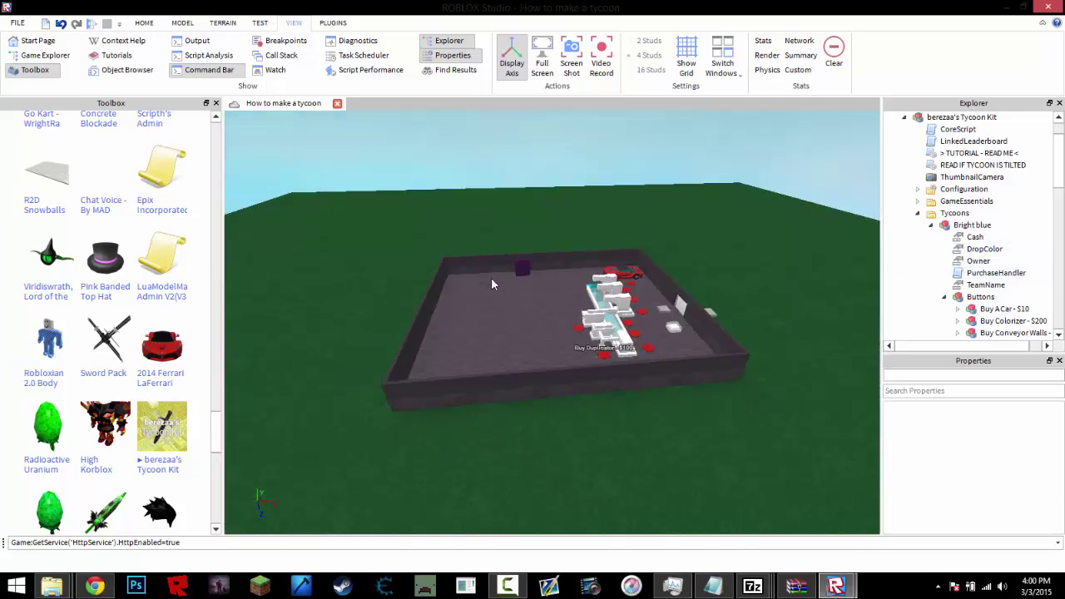
pyautogui.click(432, 290)
pyautogui.moveTo(633, 265); pyautogui.dragTo(628, 293, button='right')
pyautogui.click(640, 266)
pyautogui.press('w')
pyautogui.press('s')
pyautogui.moveTo(517, 262); pyautogui.dragTo(454, 240)
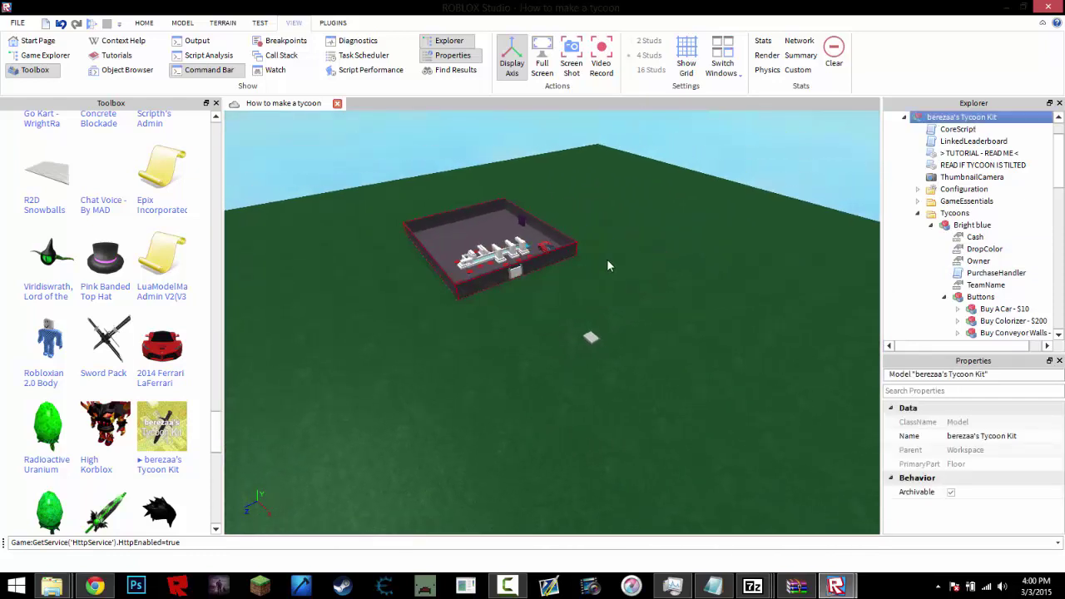
pyautogui.click(609, 264)
pyautogui.moveTo(576, 269); pyautogui.dragTo(558, 269, button='right')
pyautogui.click(559, 269)
# Step: Collapse the Bright blue model in the Tycoons folder and select it
pyautogui.press('w')
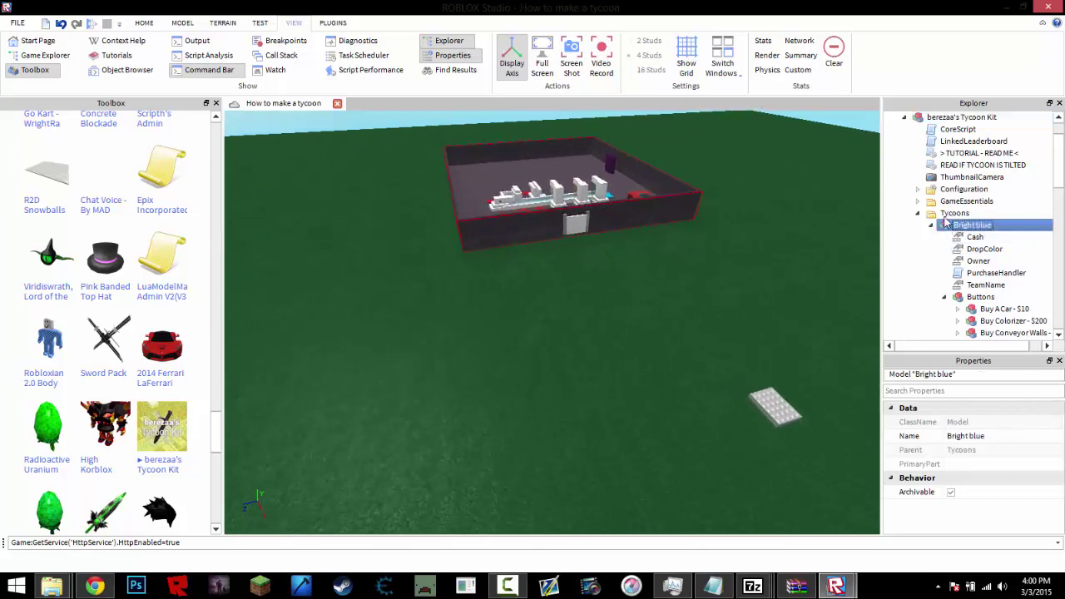
pyautogui.click(931, 237)
pyautogui.click(930, 225)
pyautogui.click(934, 215)
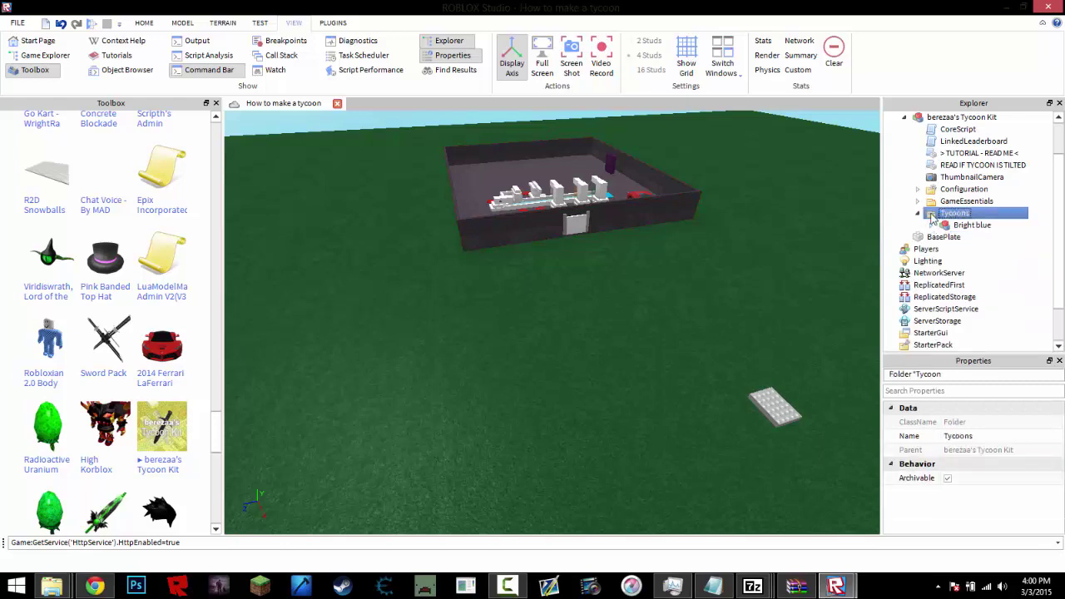
pyautogui.press('Down')
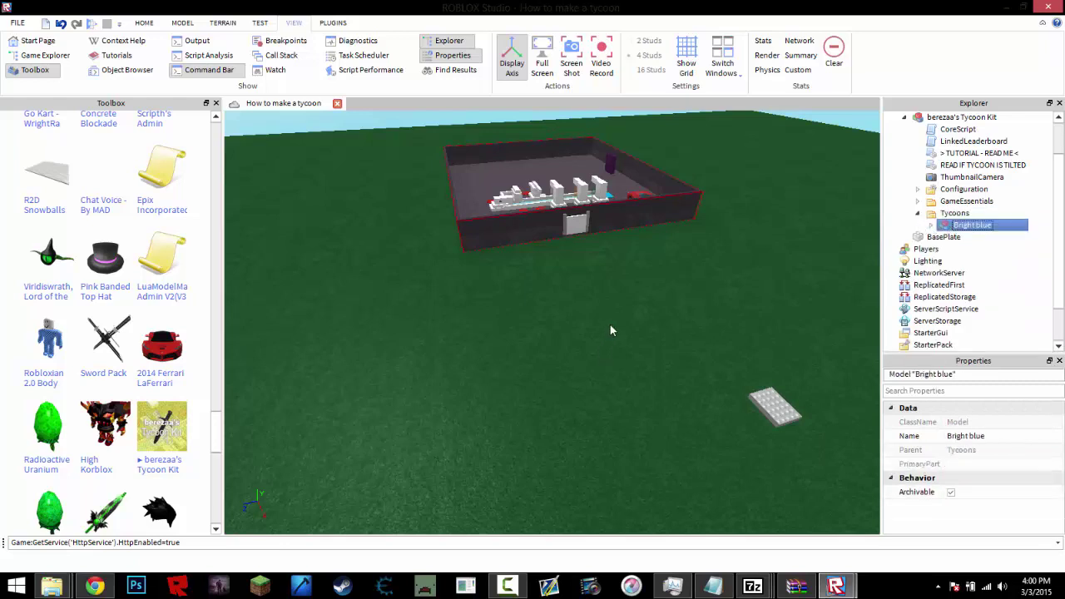
# Step: Try to paste a copy of the tycoon onto the empty baseplate
pyautogui.click(610, 324)
pyautogui.hotkey('ctrl', 'v')
pyautogui.moveTo(609, 322); pyautogui.dragTo(623, 298, button='right')
pyautogui.press('s')
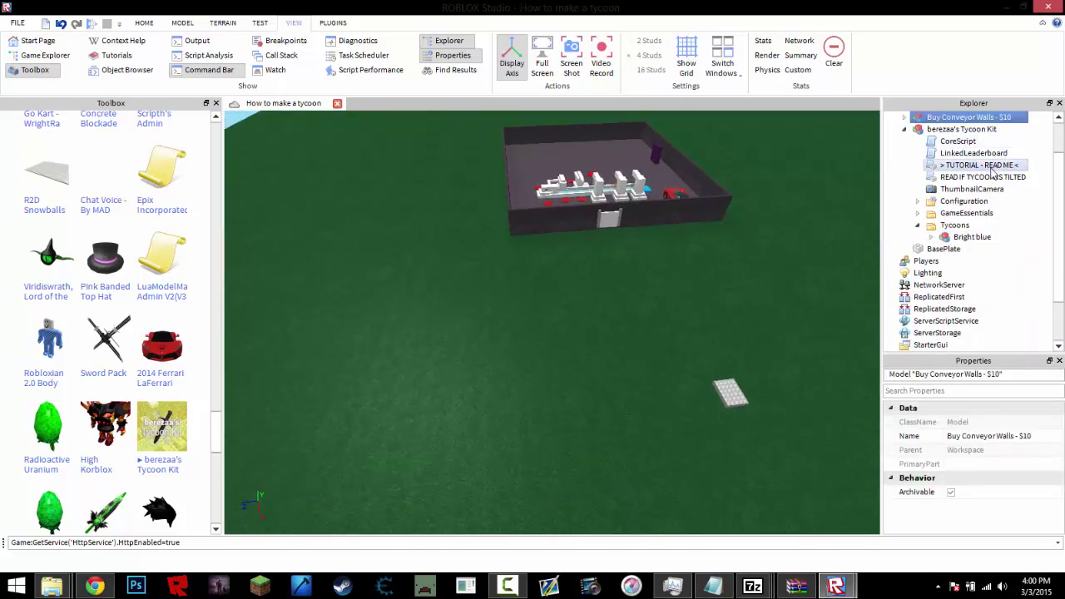
# Step: Copy the Bright blue tycoon and paste the duplicate into the Tycoons folder
pyautogui.click(972, 237)
pyautogui.rightClick(967, 239)
pyautogui.click(949, 261)
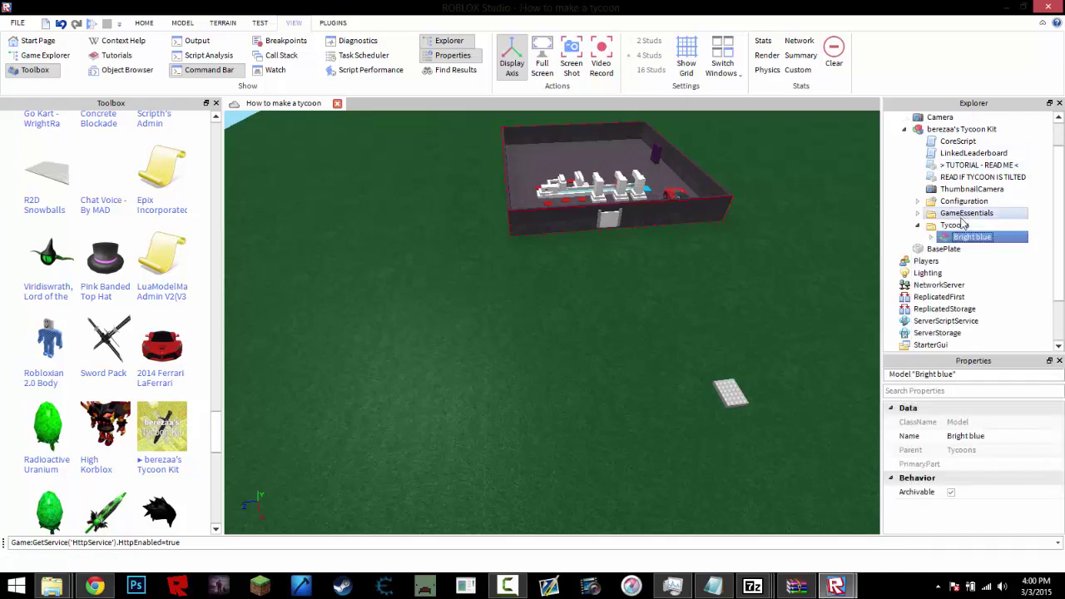
pyautogui.click(955, 225)
pyautogui.rightClick(954, 225)
pyautogui.click(946, 263)
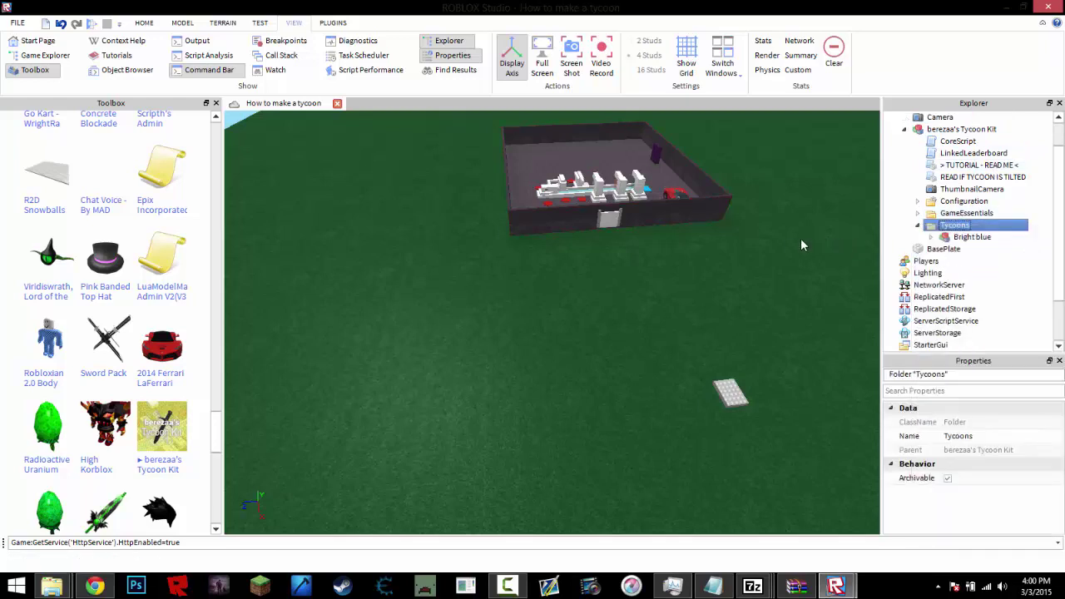
pyautogui.scroll(-5, 787, 247)
pyautogui.moveTo(612, 360); pyautogui.dragTo(882, 263)
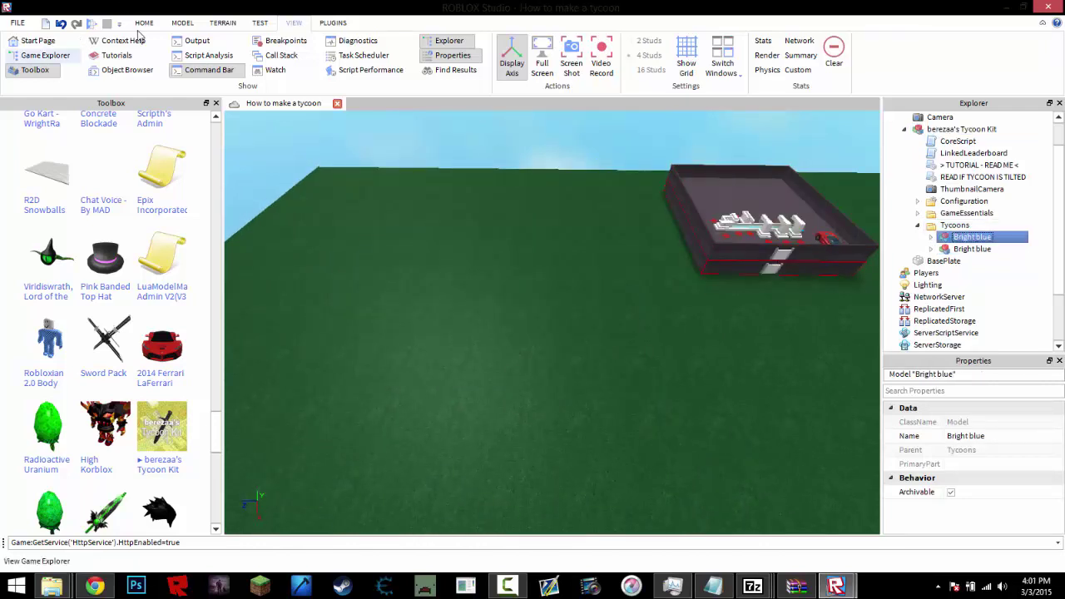
# Step: Move the duplicate tycoon sideways clear of the original and lower it onto the baseplate
pyautogui.click(145, 24)
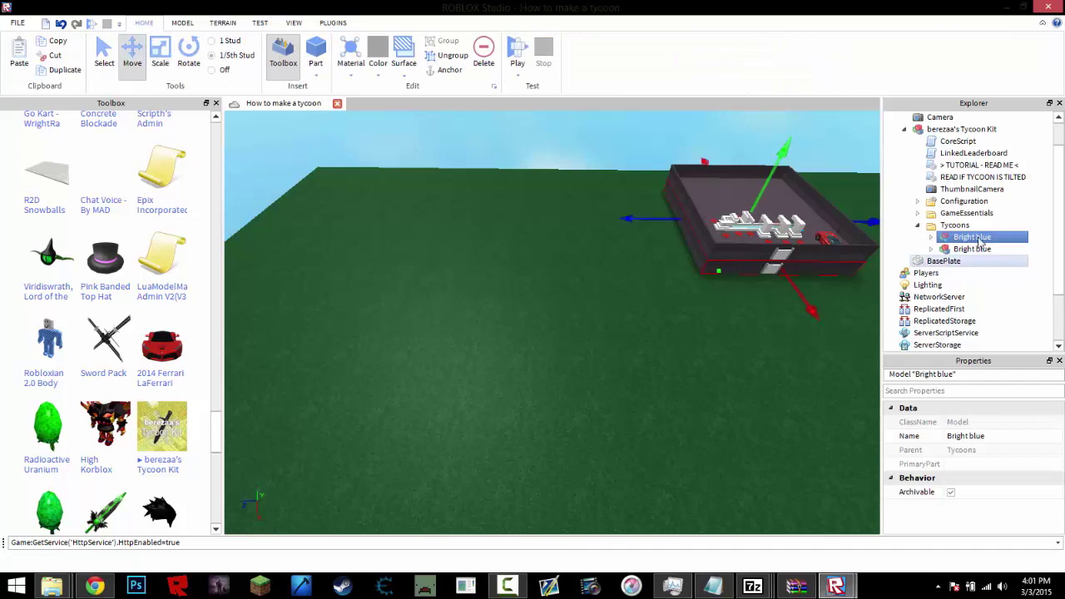
pyautogui.moveTo(652, 202); pyautogui.dragTo(422, 234)
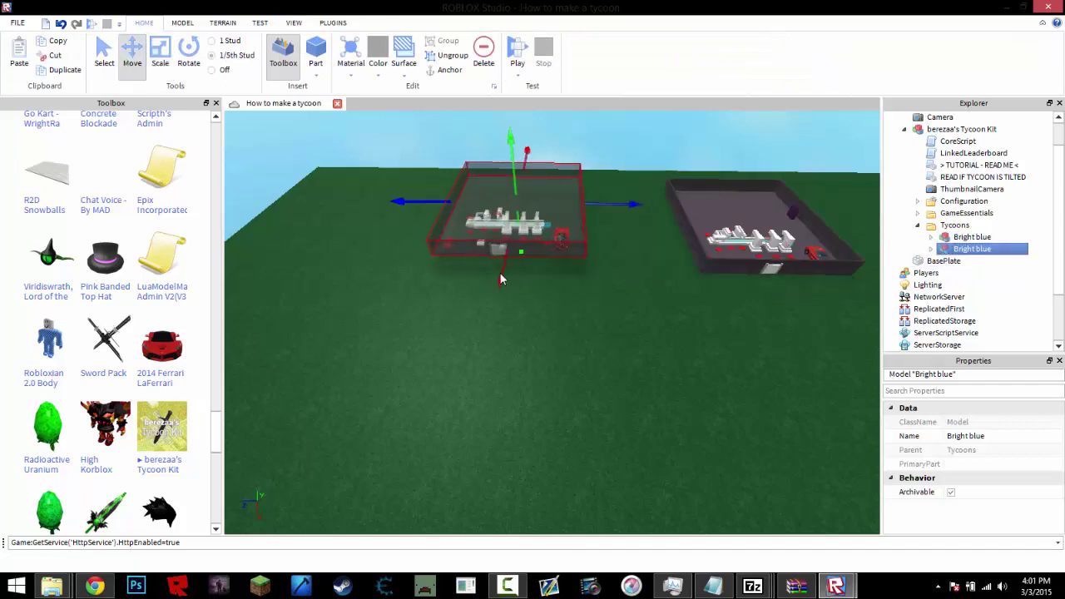
pyautogui.moveTo(502, 279)
pyautogui.mouseDown(button='right')
pyautogui.moveTo(509, 266)
pyautogui.moveTo(545, 317)
pyautogui.moveTo(509, 293)
pyautogui.mouseUp(button='right')
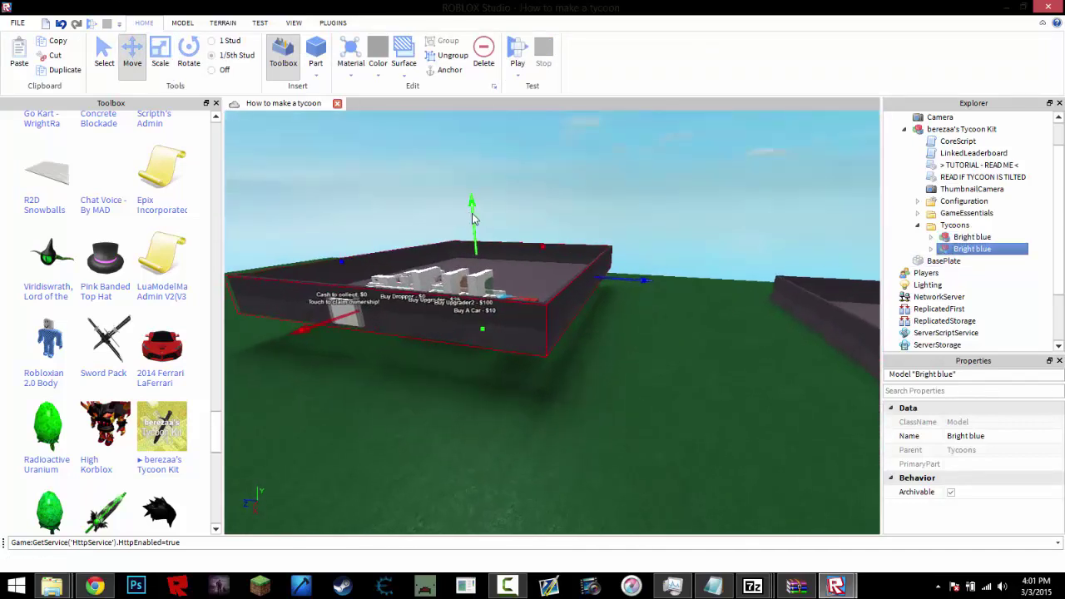
pyautogui.moveTo(473, 219); pyautogui.dragTo(481, 243)
pyautogui.press('w')
pyautogui.moveTo(643, 320); pyautogui.dragTo(650, 298, button='right')
pyautogui.press('s')
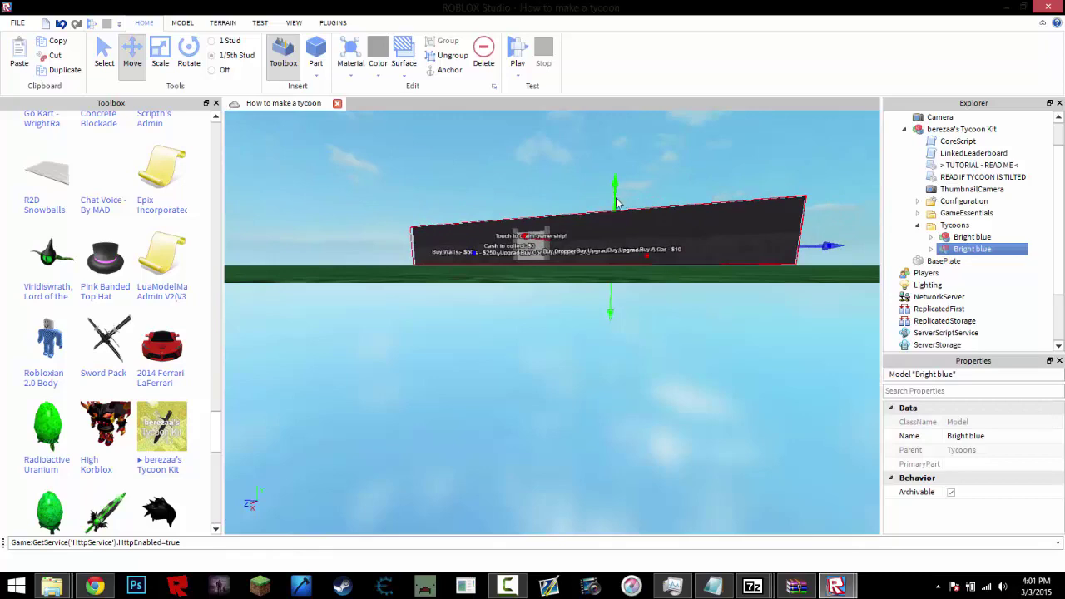
pyautogui.click(704, 154)
pyautogui.moveTo(703, 154); pyautogui.dragTo(691, 183, button='right')
# Step: Rename the duplicate Bright blue tycoon as New Yeller and deselect it
pyautogui.click(987, 250)
pyautogui.scroll(-2, 766, 278)
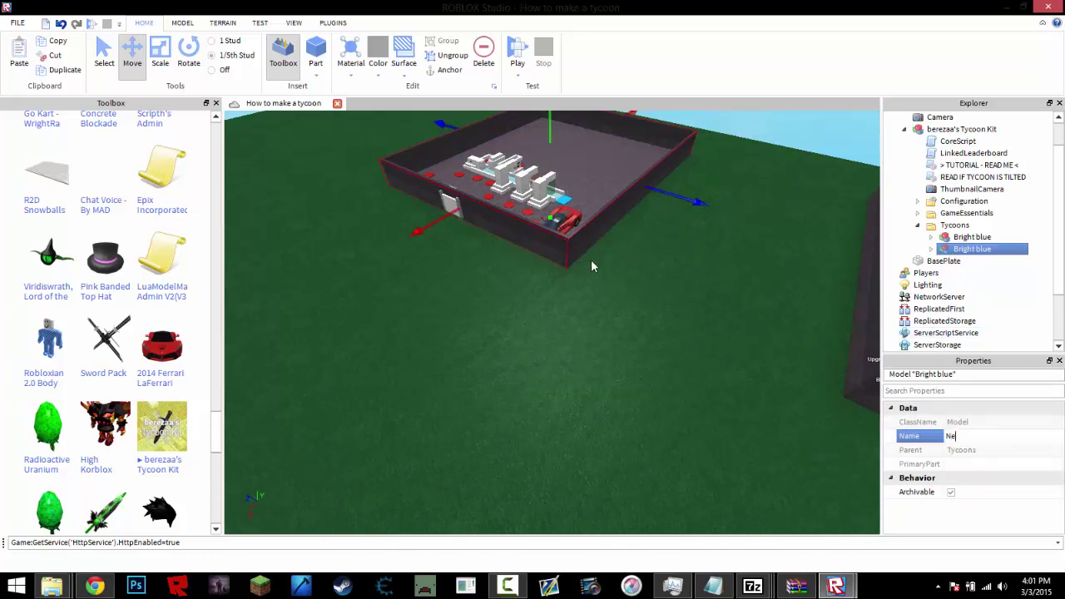
pyautogui.press('Return')
pyautogui.click(732, 337)
pyautogui.moveTo(733, 337); pyautogui.dragTo(349, 331, button='right')
pyautogui.scroll(-3, 524, 239)
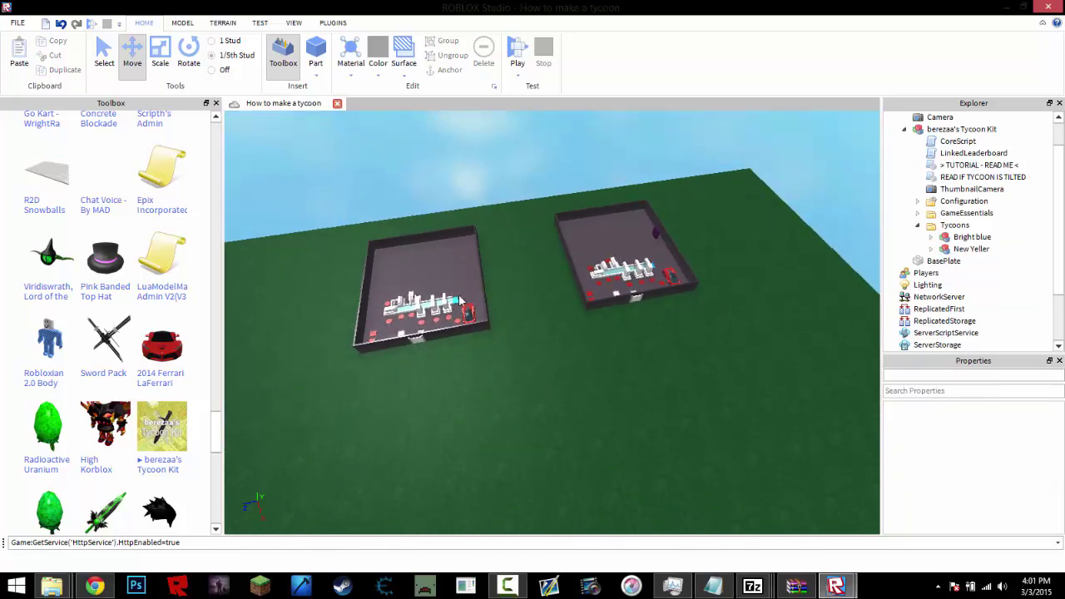
# Step: Switch to Chrome, open the How to make a tycoon place page and launch the game in play mode
pyautogui.click(107, 584)
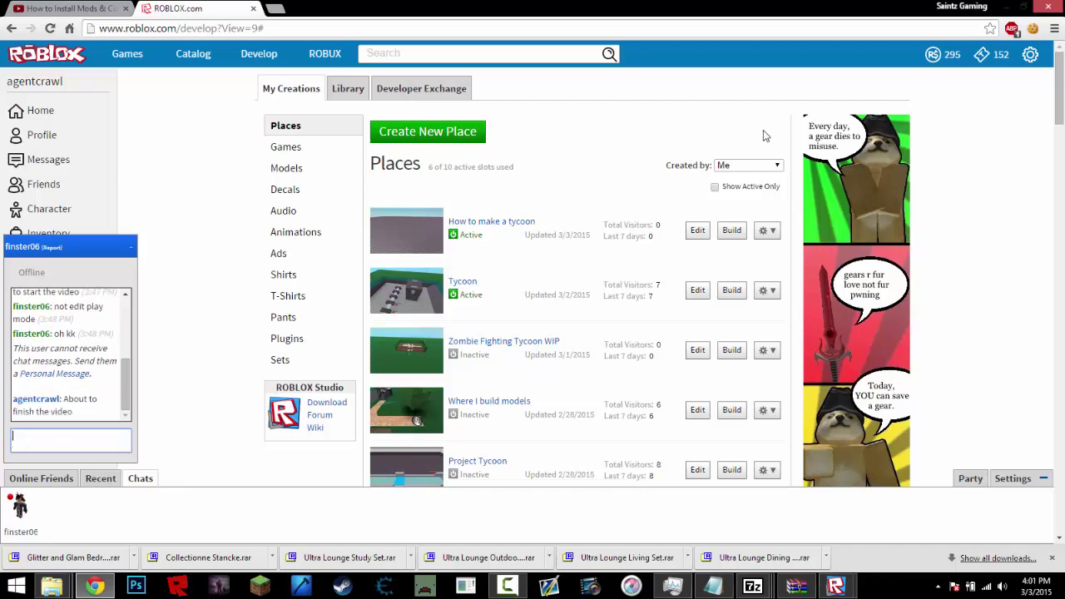
pyautogui.click(487, 220)
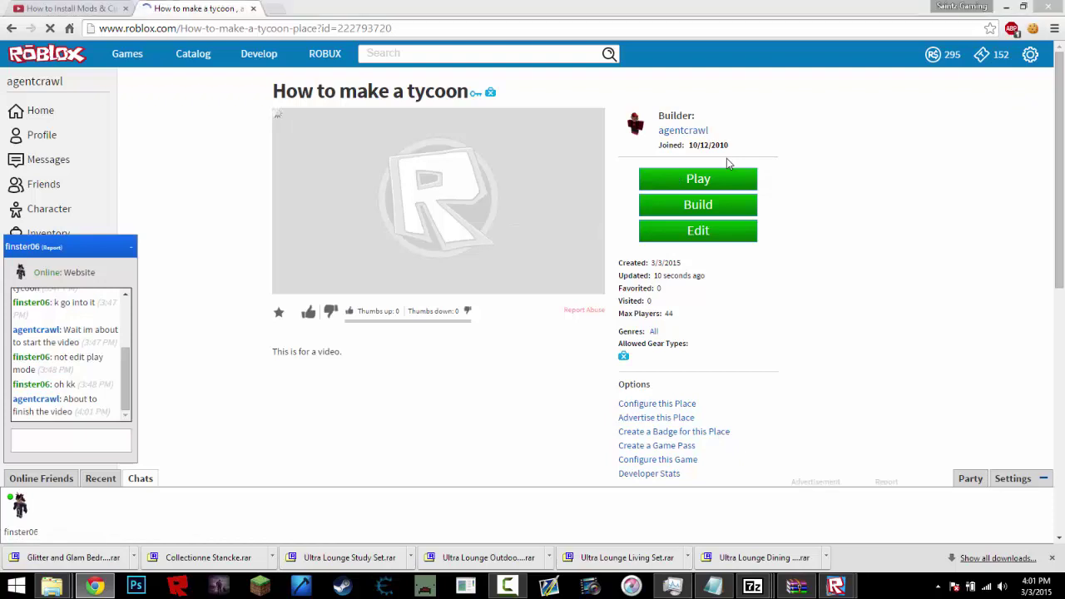
pyautogui.click(726, 172)
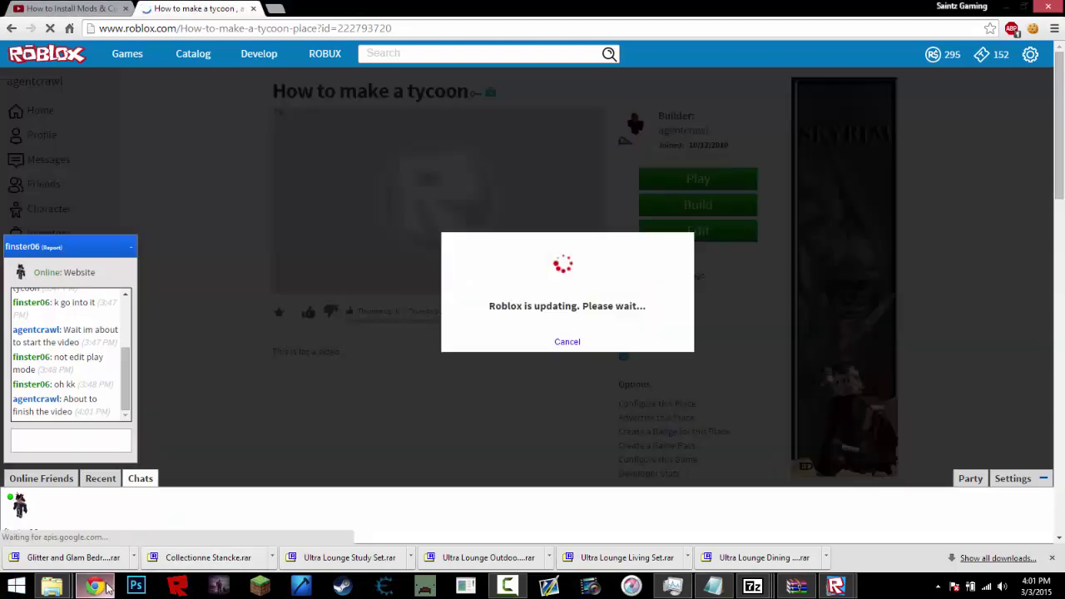
pyautogui.moveTo(106, 588)
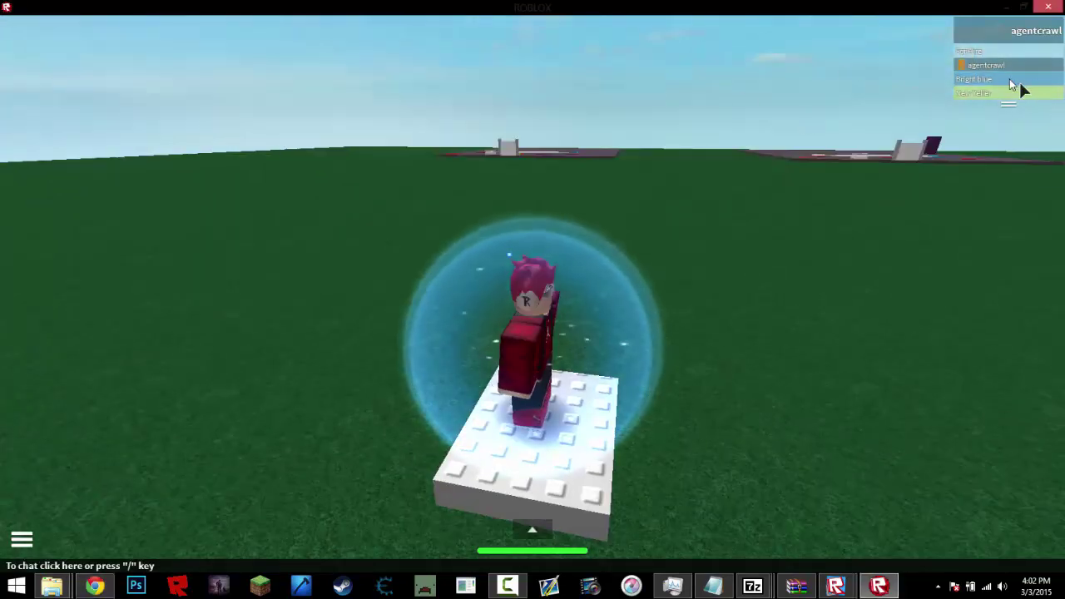
# Step: Look over both tycoons in the live game and walk the character from the spawn to the New Yeller tycoon's gate
pyautogui.moveTo(829, 123); pyautogui.dragTo(811, 153, button='right')
pyautogui.scroll(-8, 810, 152)
pyautogui.press('w')
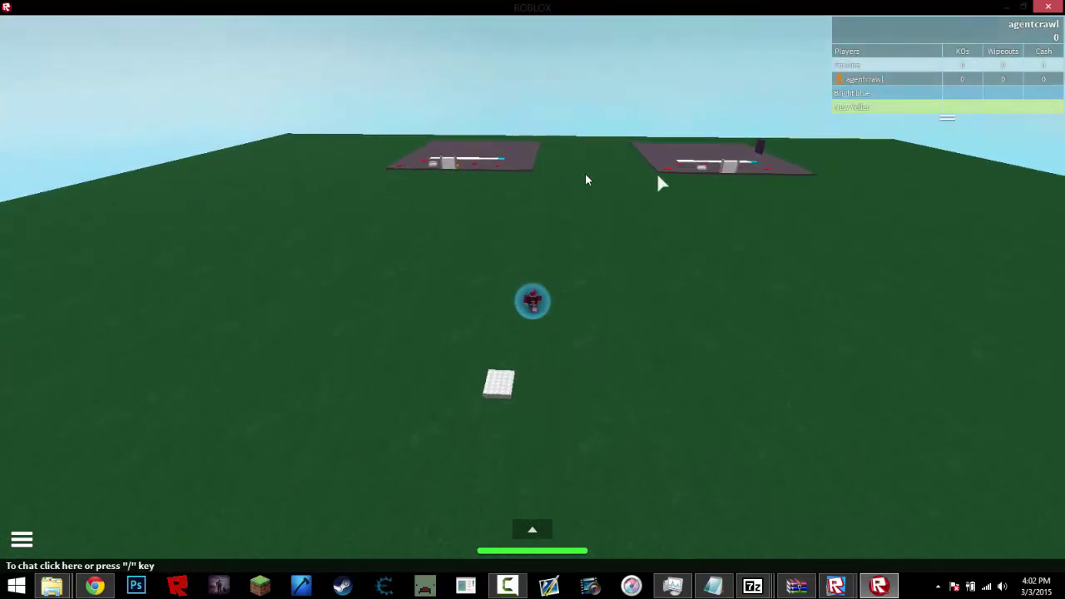
pyautogui.press('w')
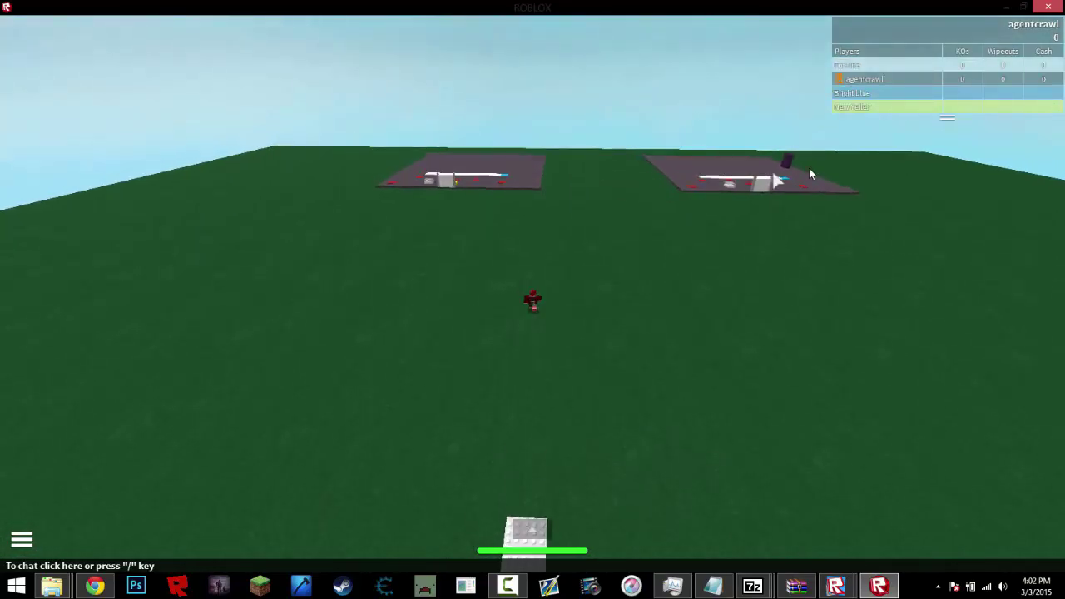
pyautogui.press('w')
pyautogui.moveTo(786, 172); pyautogui.dragTo(502, 240, button='right')
pyautogui.scroll(-5, 523, 248)
pyautogui.scroll(5, 523, 248)
pyautogui.press('a')
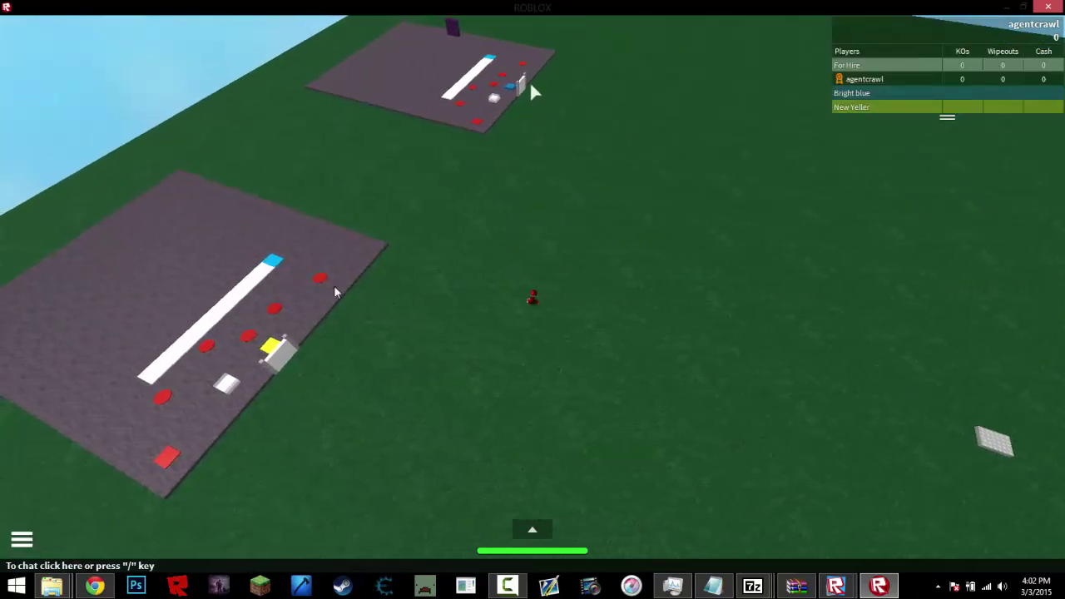
pyautogui.press('a')
pyautogui.scroll(3, 503, 237)
pyautogui.press('a')
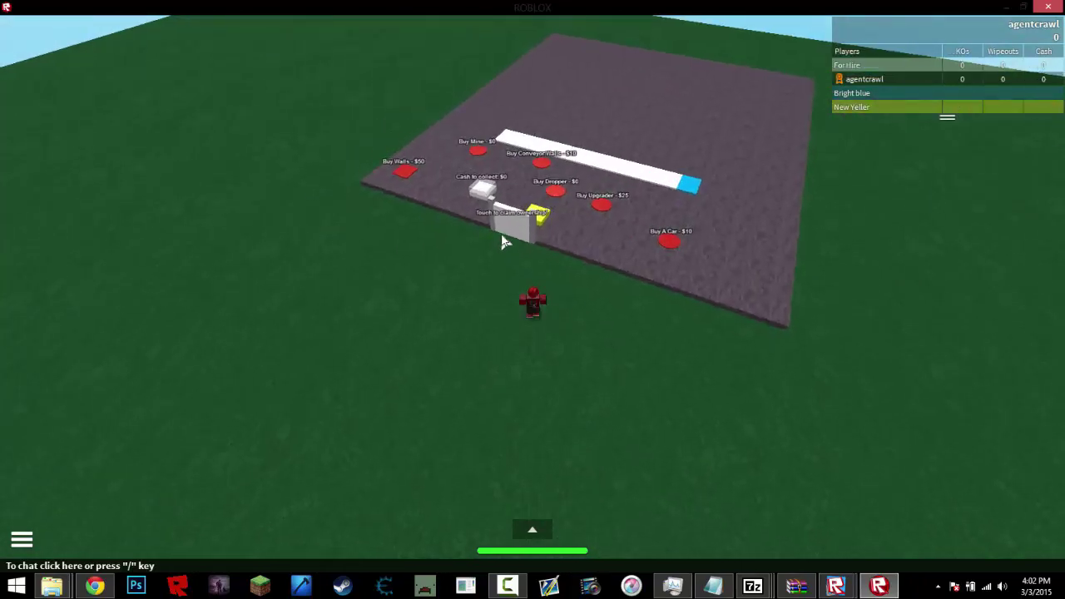
# Step: Walk the character through the New Yeller tycoon's gate to claim its ownership
pyautogui.hotkey('alt', 'Tab')
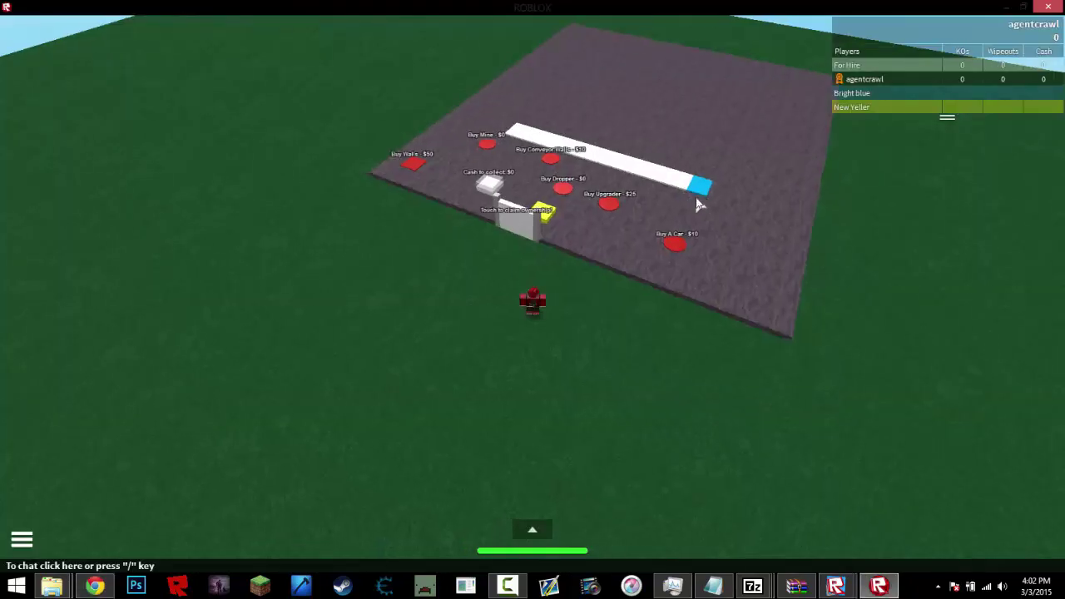
pyautogui.press('w')
pyautogui.moveTo(719, 181); pyautogui.dragTo(721, 181, button='right')
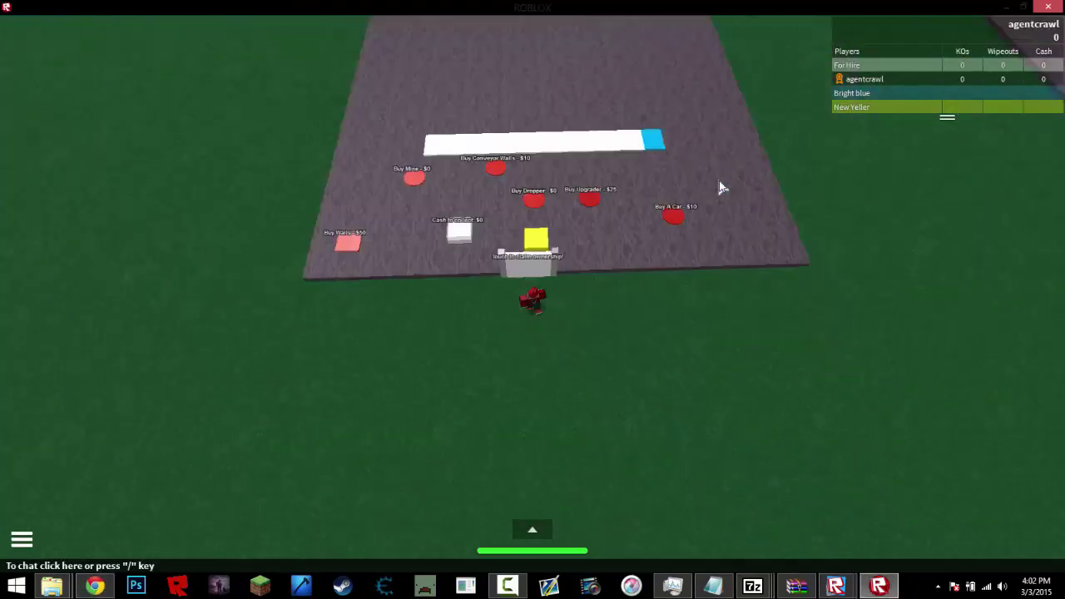
pyautogui.press('w')
pyautogui.press('a')
pyautogui.press('d')
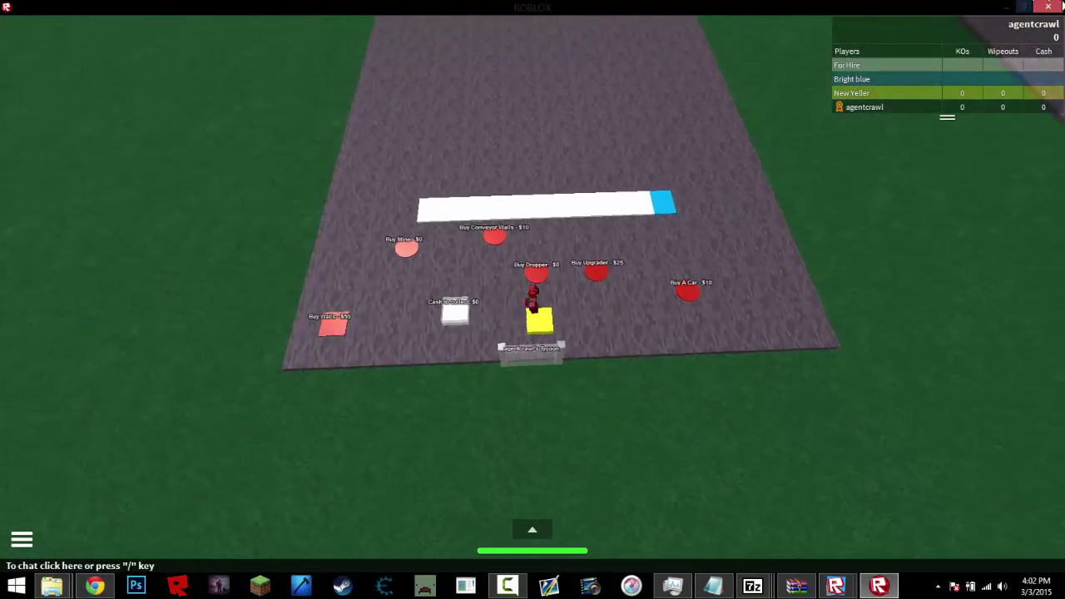
# Step: Close the live game and switch back to the How to make a tycoon place in Roblox Studio
pyautogui.click(1046, 7)
pyautogui.click(848, 591)
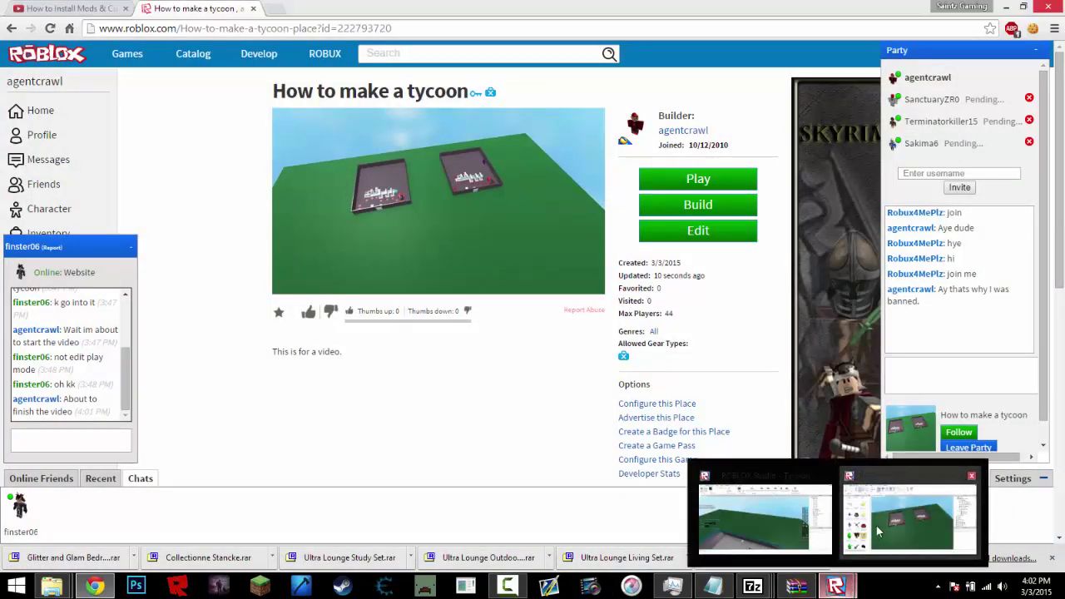
pyautogui.click(880, 526)
# Step: Move the purple VIP door away from the tycoon to an empty area of the baseplate and deselect it
pyautogui.scroll(4, 589, 278)
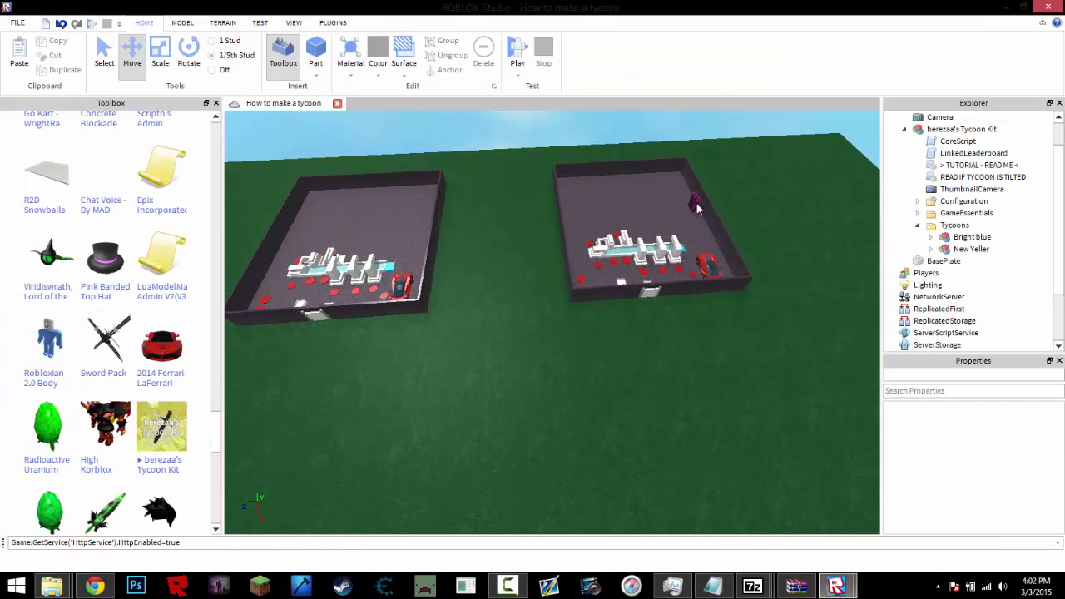
pyautogui.click(702, 207)
pyautogui.moveTo(733, 267); pyautogui.dragTo(572, 134, button='right')
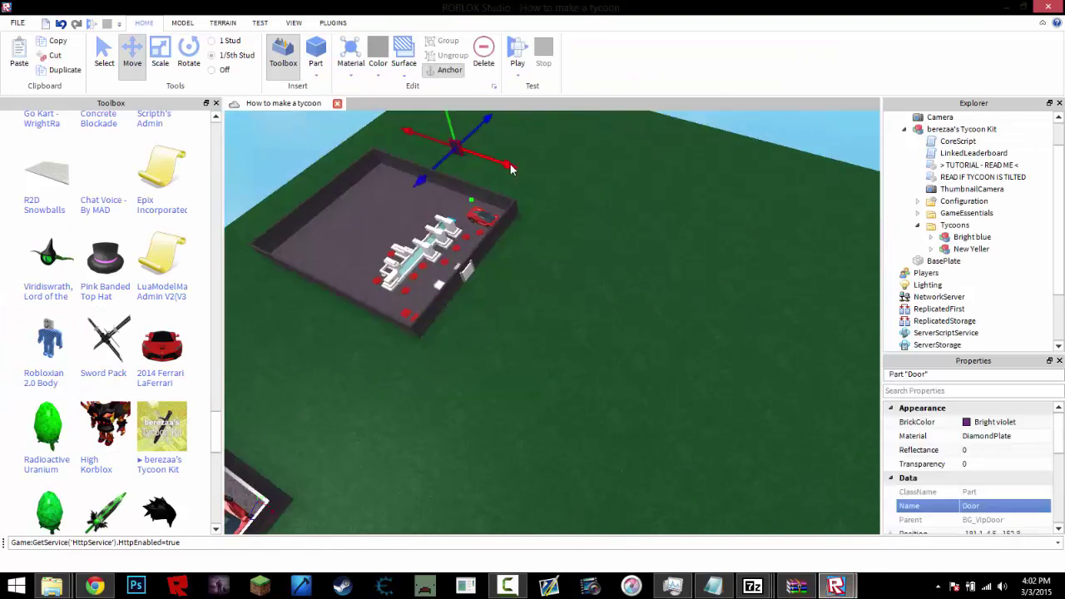
pyautogui.moveTo(510, 165); pyautogui.dragTo(829, 275)
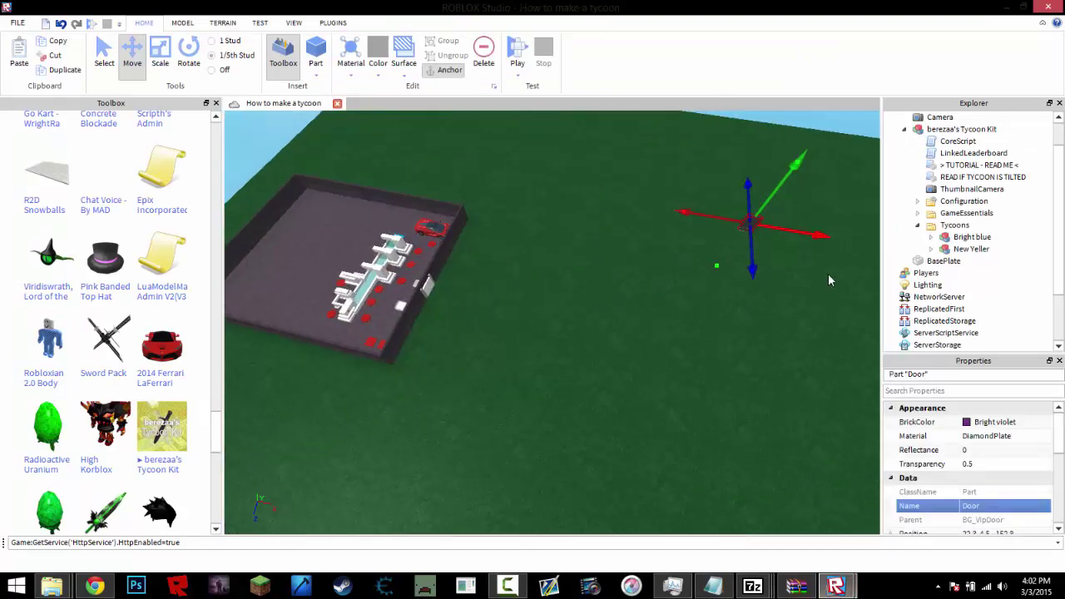
pyautogui.press('w')
pyautogui.moveTo(714, 233); pyautogui.dragTo(709, 238, button='right')
pyautogui.click(710, 239)
# Step: Insert a new part on the baseplate near the VIP door and select it
pyautogui.press('w')
pyautogui.scroll(-4, 484, 251)
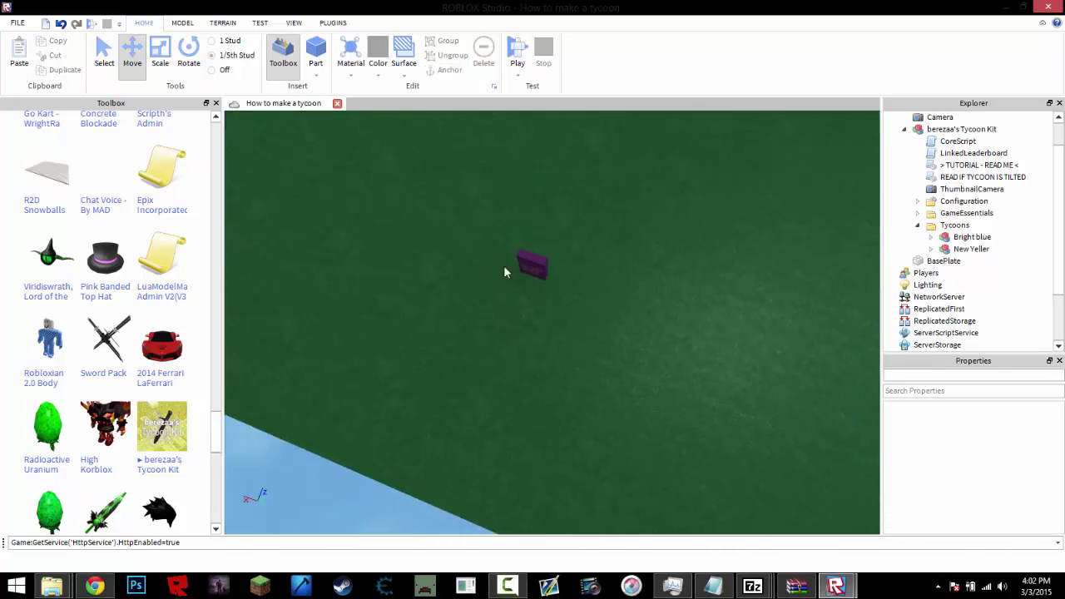
pyautogui.scroll(4, 516, 249)
pyautogui.scroll(-4, 498, 297)
pyautogui.scroll(3, 107, 221)
pyautogui.scroll(20, 107, 221)
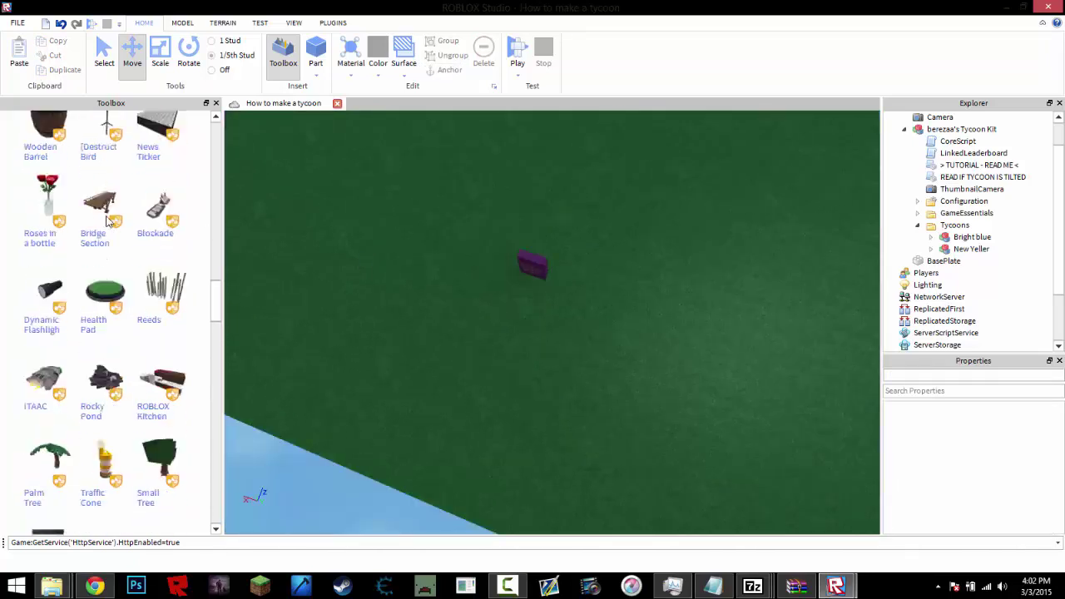
pyautogui.moveTo(557, 238); pyautogui.dragTo(547, 241, button='right')
pyautogui.scroll(5, 547, 241)
pyautogui.click(318, 56)
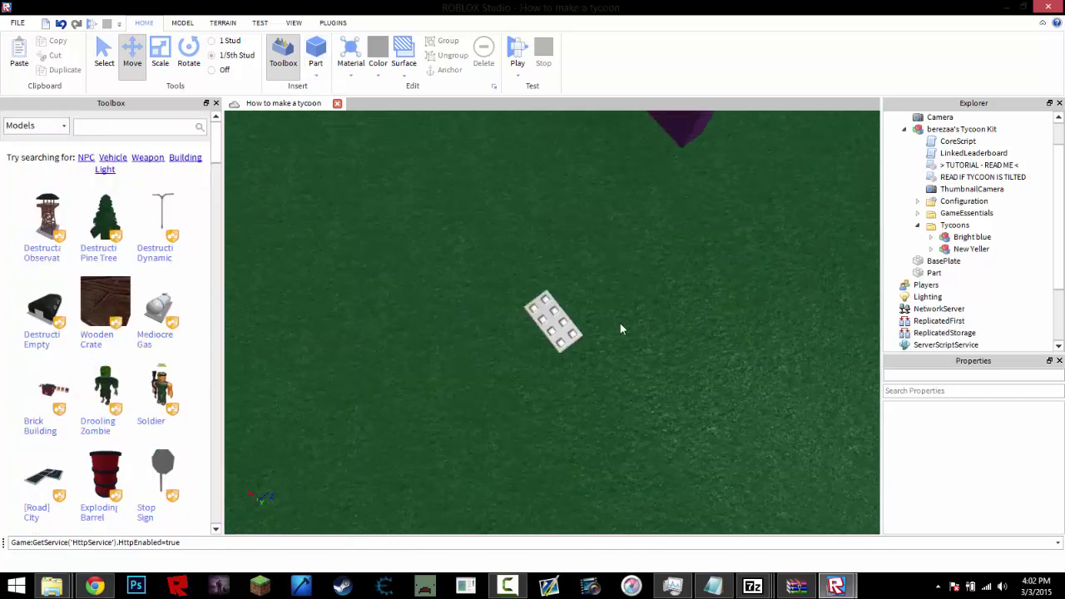
pyautogui.moveTo(618, 194); pyautogui.dragTo(585, 286, button='right')
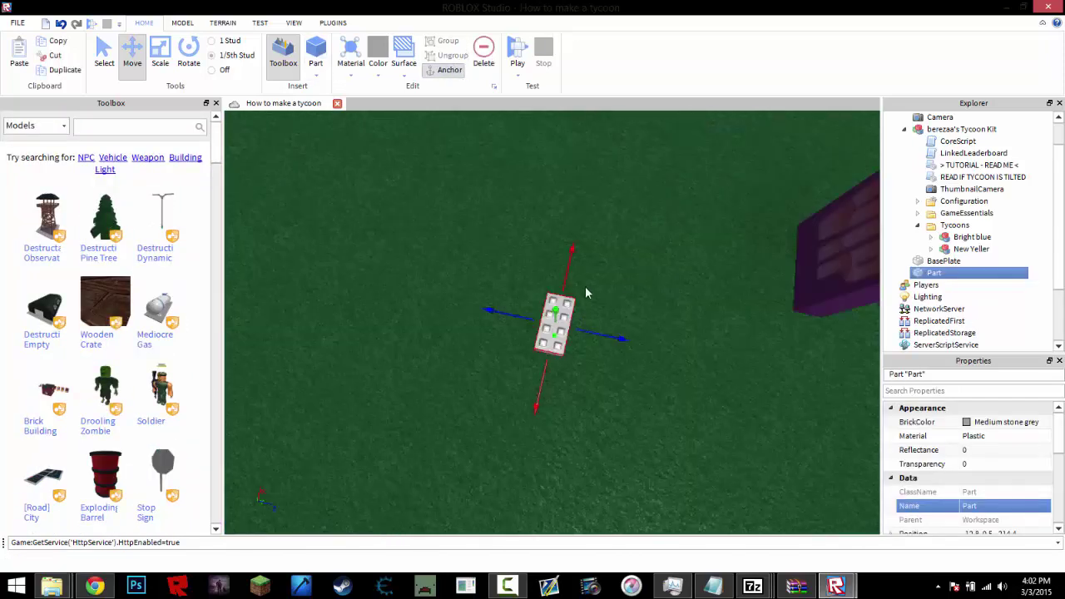
# Step: Turn off snapping and scale the new part into a floor about 29 by 44 studs that extends under the VIP door
pyautogui.click(189, 56)
pyautogui.click(224, 72)
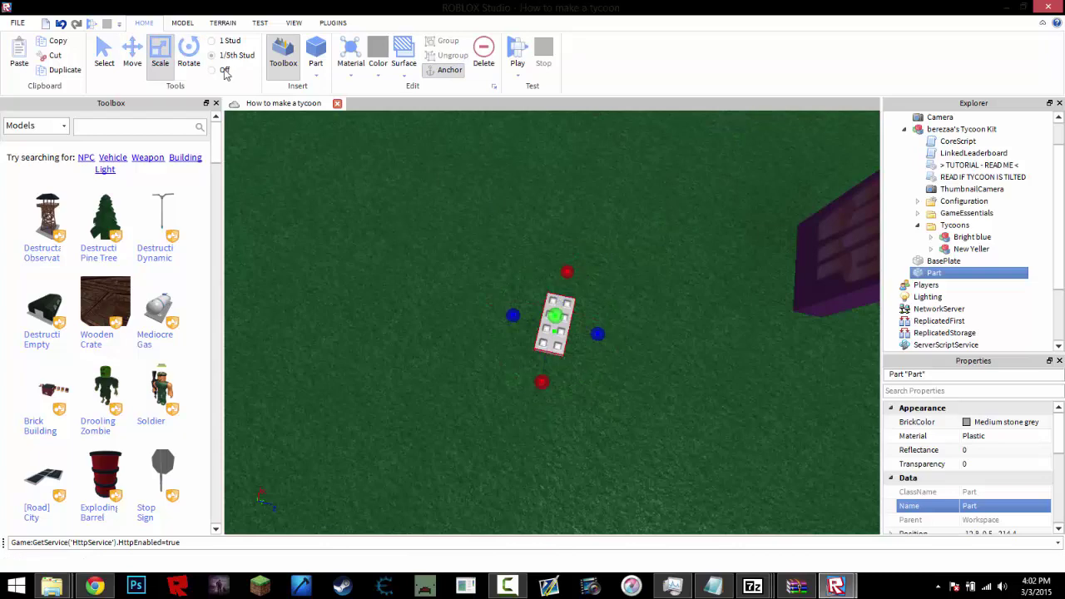
pyautogui.scroll(-5, 560, 324)
pyautogui.moveTo(576, 331); pyautogui.dragTo(736, 353)
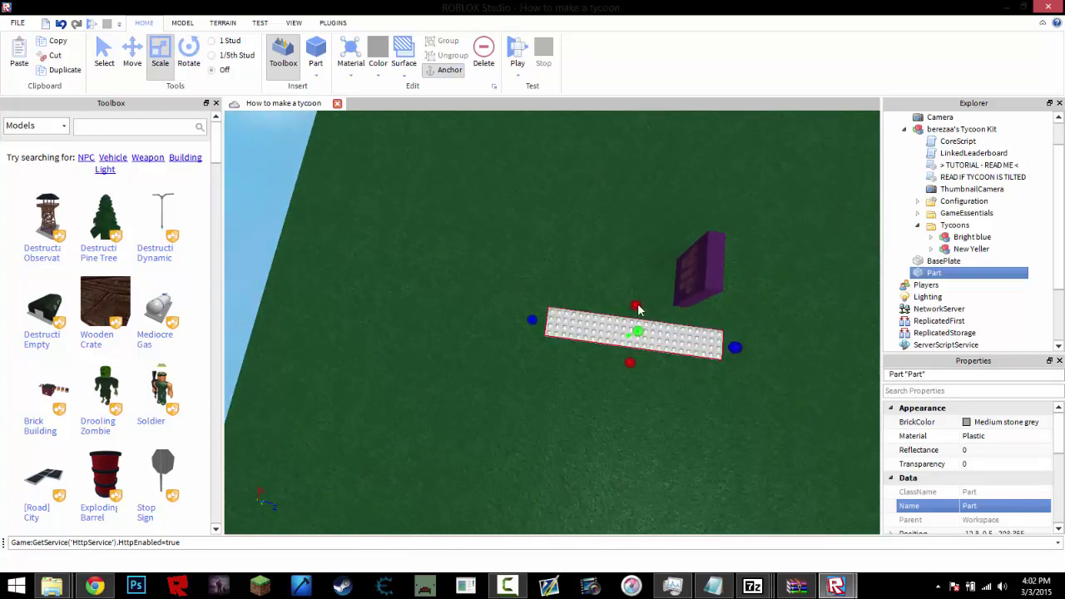
pyautogui.moveTo(636, 306); pyautogui.dragTo(664, 160)
pyautogui.moveTo(490, 245); pyautogui.dragTo(403, 243)
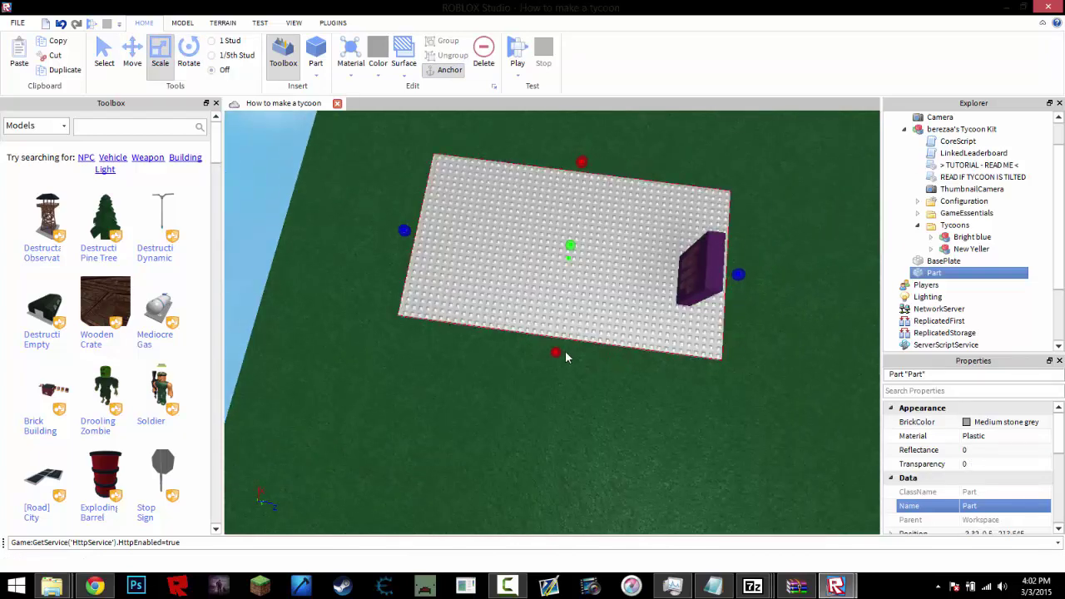
pyautogui.moveTo(556, 354); pyautogui.dragTo(585, 370)
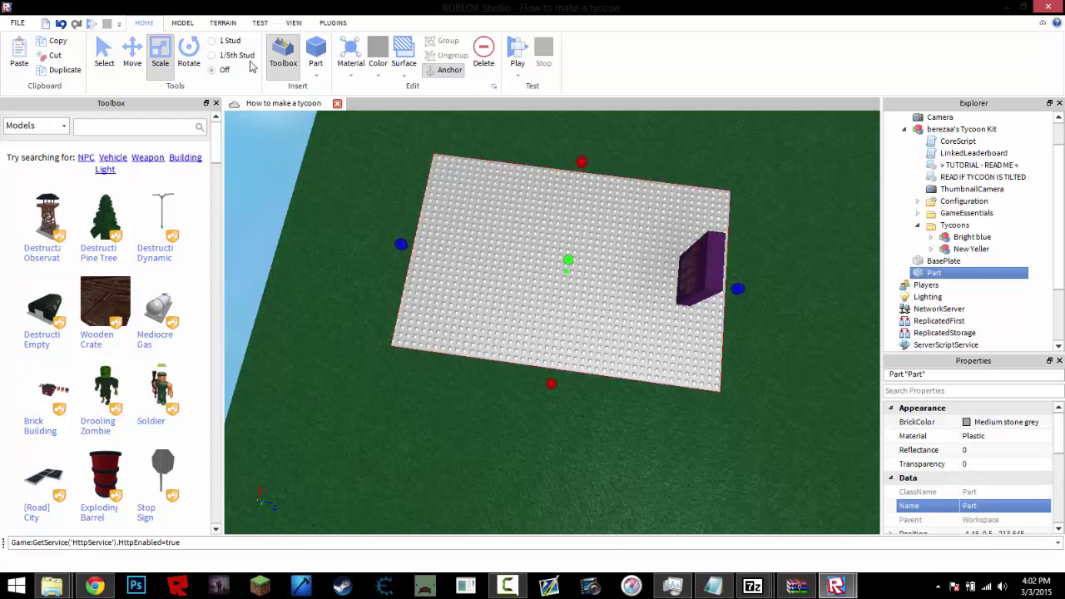
# Step: Start Building Tools by F3X, duplicate the floor slab and move the copy up 1 stud
pyautogui.click(333, 23)
pyautogui.click(240, 55)
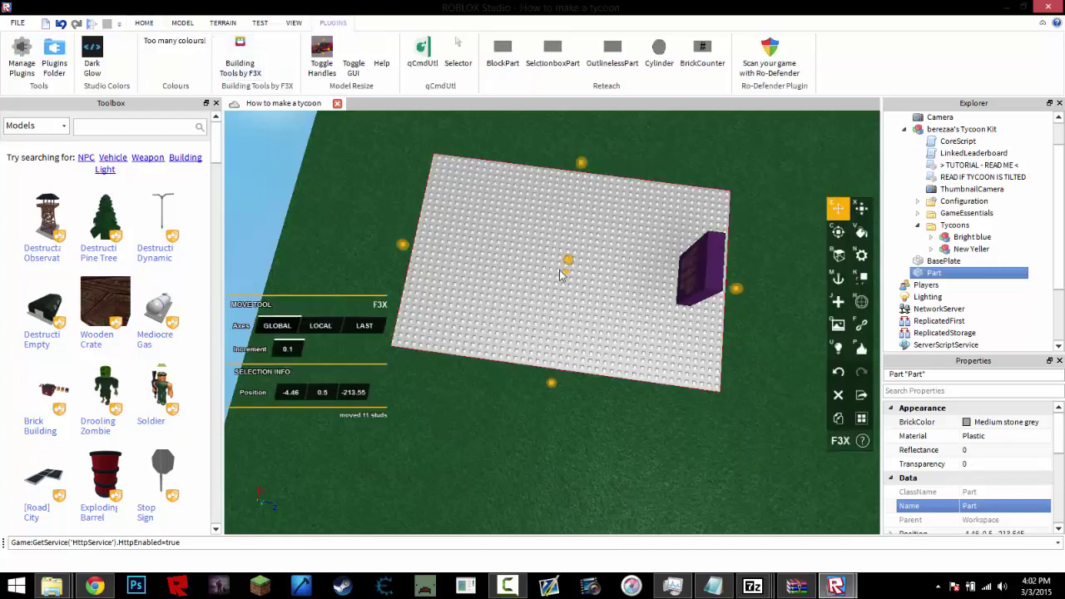
pyautogui.scroll(4, 560, 270)
pyautogui.moveTo(560, 271); pyautogui.dragTo(489, 248, button='right')
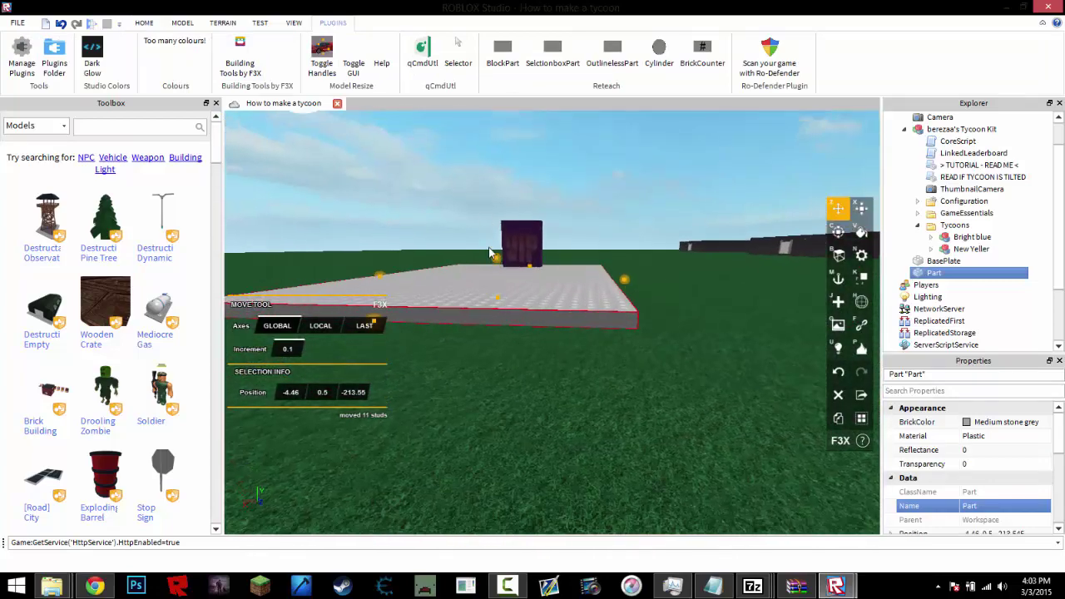
pyautogui.moveTo(494, 259)
pyautogui.mouseDown()
pyautogui.moveTo(496, 275)
pyautogui.moveTo(505, 255)
pyautogui.mouseUp()
pyautogui.hotkey('ctrl', 'd')
pyautogui.press('a')
pyautogui.moveTo(506, 250); pyautogui.dragTo(516, 263, button='right')
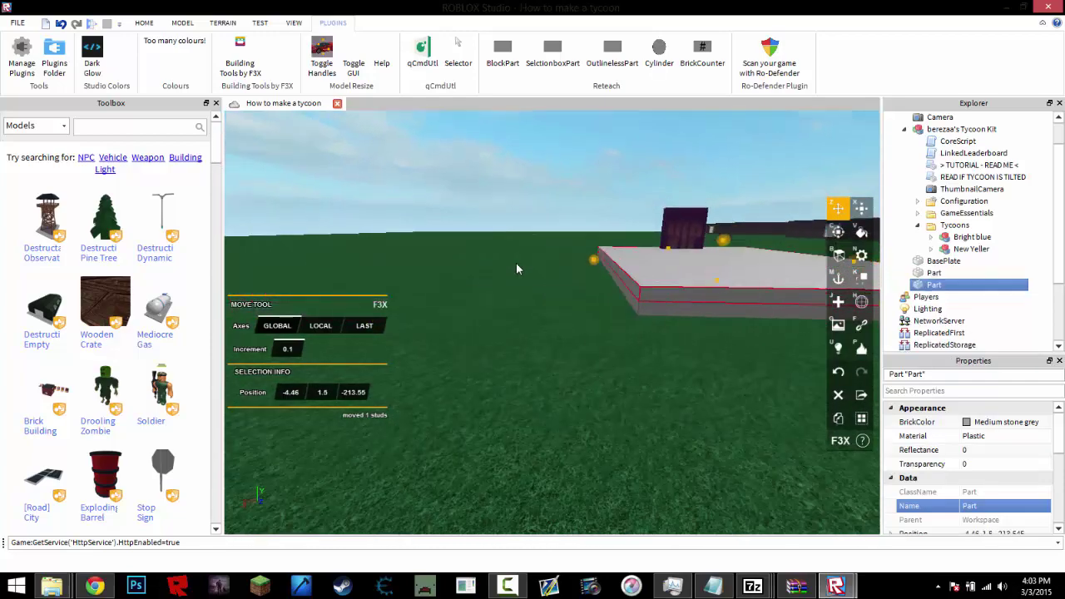
# Step: Resize the raised copy into a side wall measuring 3.14 by 13.3 by 44.47 studs
pyautogui.press('d')
pyautogui.press('x')
pyautogui.press('d')
pyautogui.moveTo(506, 263); pyautogui.dragTo(637, 127)
pyautogui.press('a')
pyautogui.press('s')
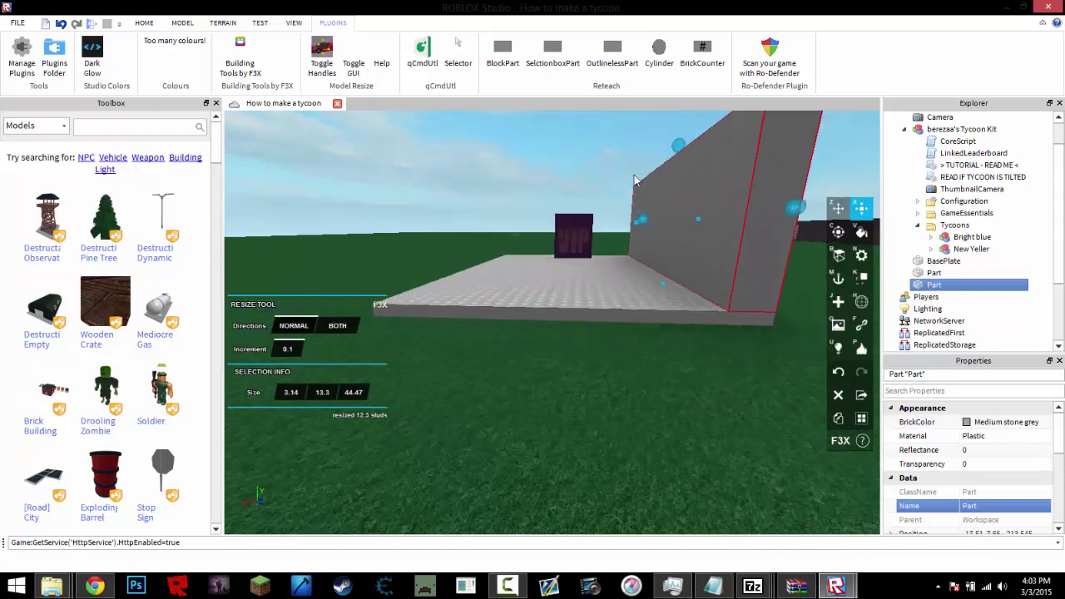
# Step: Duplicate the side wall and move the copy to the opposite long edge of the floor
pyautogui.hotkey('ctrl', 'd')
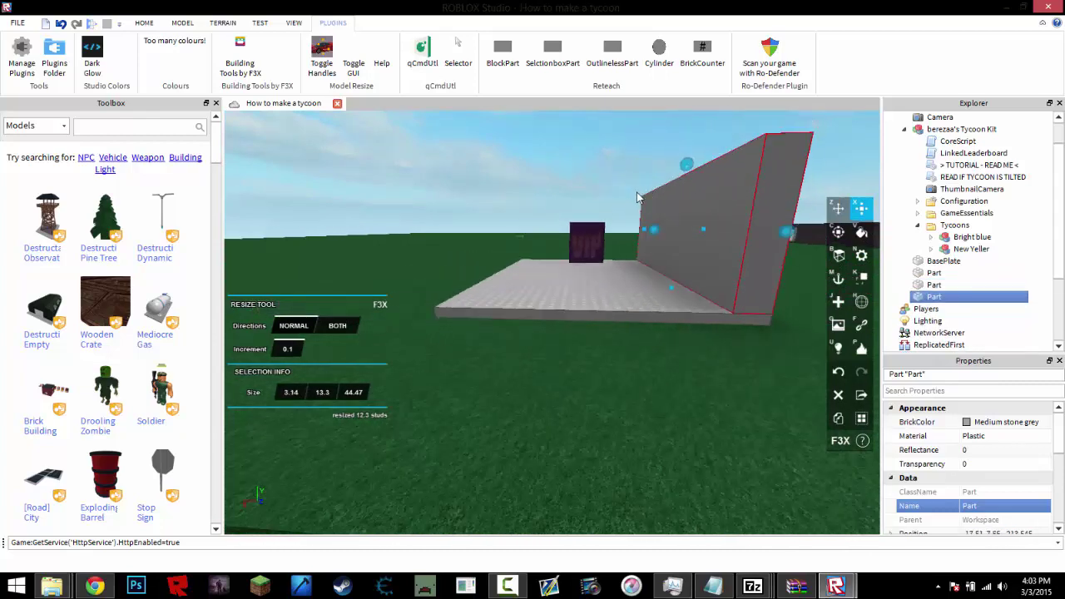
pyautogui.press('z')
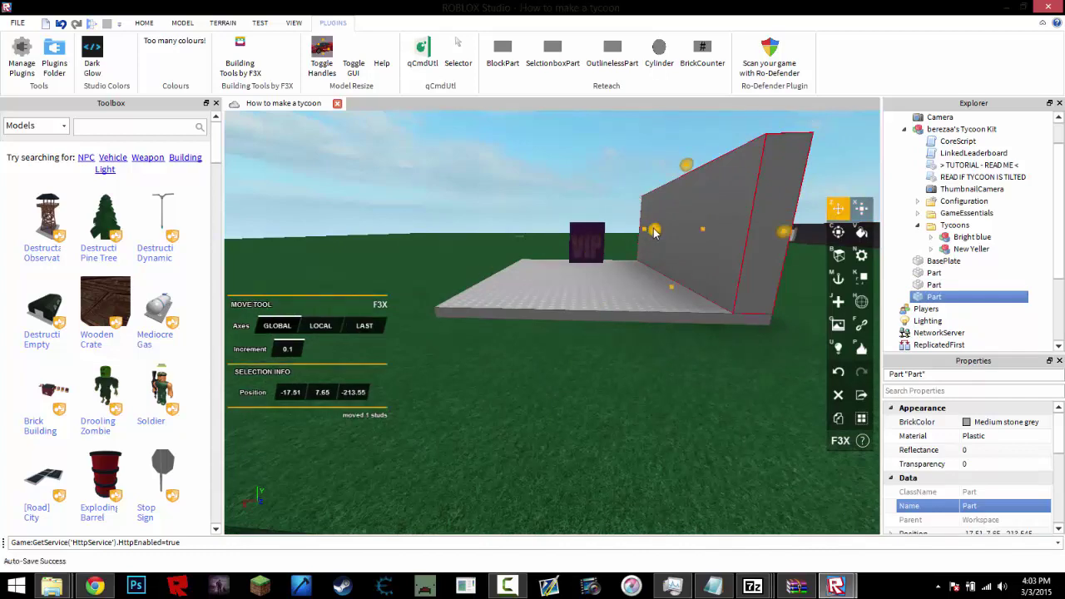
pyautogui.moveTo(654, 233); pyautogui.dragTo(569, 214)
pyautogui.moveTo(568, 222); pyautogui.dragTo(553, 296, button='right')
# Step: Duplicate a side wall and resize the copy into a back wall of 23.04 by 13.3 by 6.37 studs between the side walls
pyautogui.hotkey('ctrl', 'd')
pyautogui.press('x')
pyautogui.press('z')
pyautogui.moveTo(554, 295); pyautogui.dragTo(516, 321)
pyautogui.moveTo(516, 320); pyautogui.dragTo(544, 311, button='right')
pyautogui.press('x')
pyautogui.press('a')
pyautogui.moveTo(525, 302); pyautogui.dragTo(495, 308)
pyautogui.moveTo(581, 205); pyautogui.dragTo(586, 205, button='right')
# Step: Duplicate the back wall and move the copy to the VIP door end of the floor as the front wall
pyautogui.hotkey('ctrl', 'd')
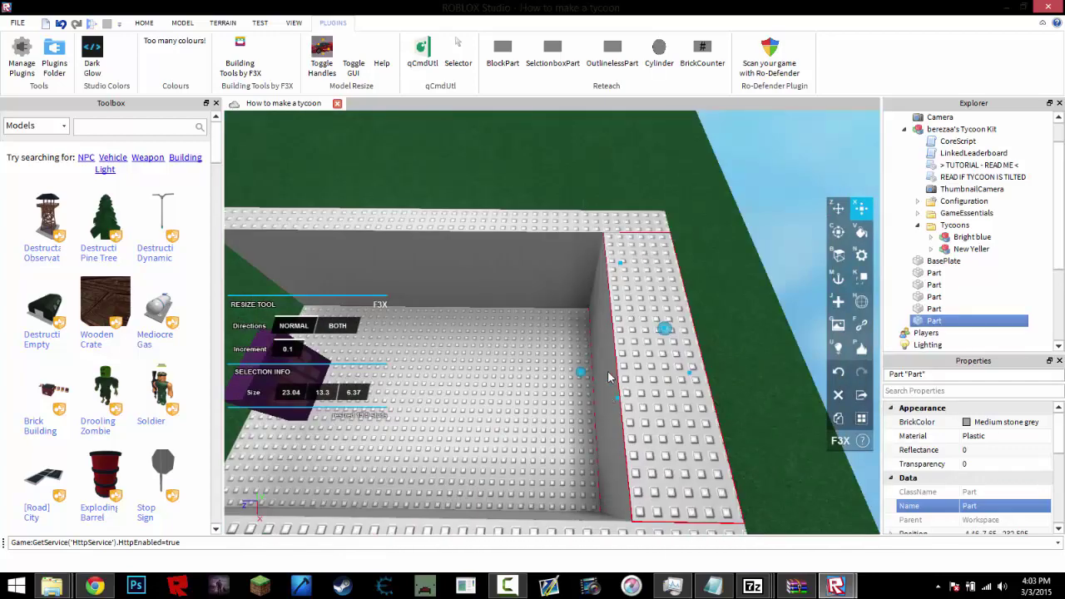
pyautogui.moveTo(608, 377); pyautogui.dragTo(602, 368, button='right')
pyautogui.press('z')
pyautogui.moveTo(660, 364); pyautogui.dragTo(561, 365)
pyautogui.press('a')
pyautogui.moveTo(561, 366); pyautogui.dragTo(563, 365, button='right')
# Step: Narrow the front wall to 8.04 studs beside the door and move a duplicate 14.8 studs to the doorway's other side
pyautogui.press('x')
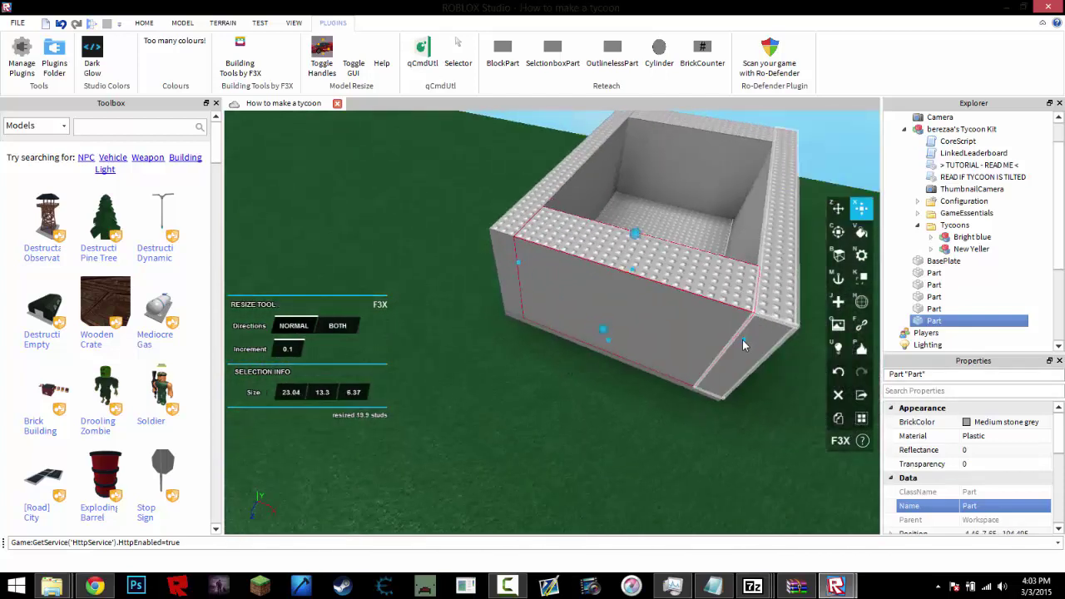
pyautogui.moveTo(742, 340); pyautogui.dragTo(607, 300)
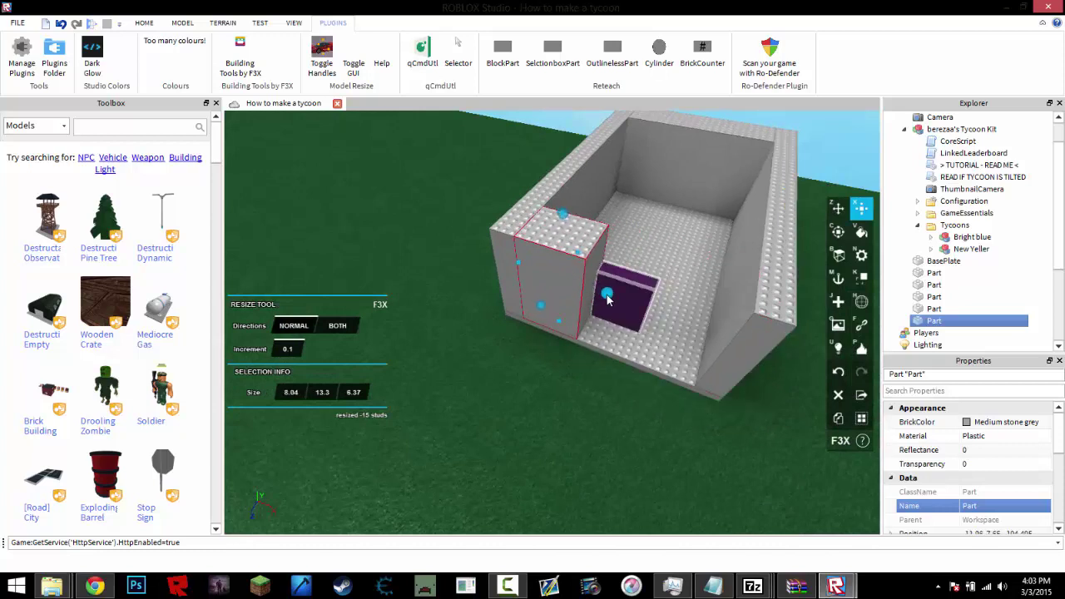
pyautogui.hotkey('shift', 'c')
pyautogui.press('z')
pyautogui.moveTo(591, 291); pyautogui.dragTo(736, 358)
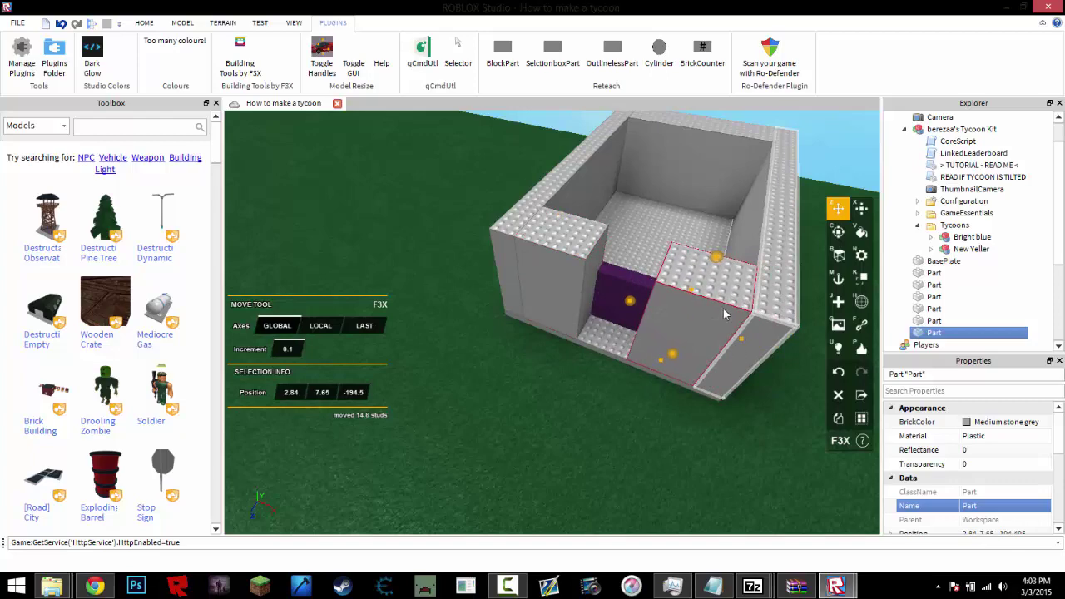
# Step: Duplicate the floor slab and raise the copy 14.3 studs onto the walls as a roof
pyautogui.moveTo(723, 309); pyautogui.dragTo(639, 381, button='right')
pyautogui.click(612, 354)
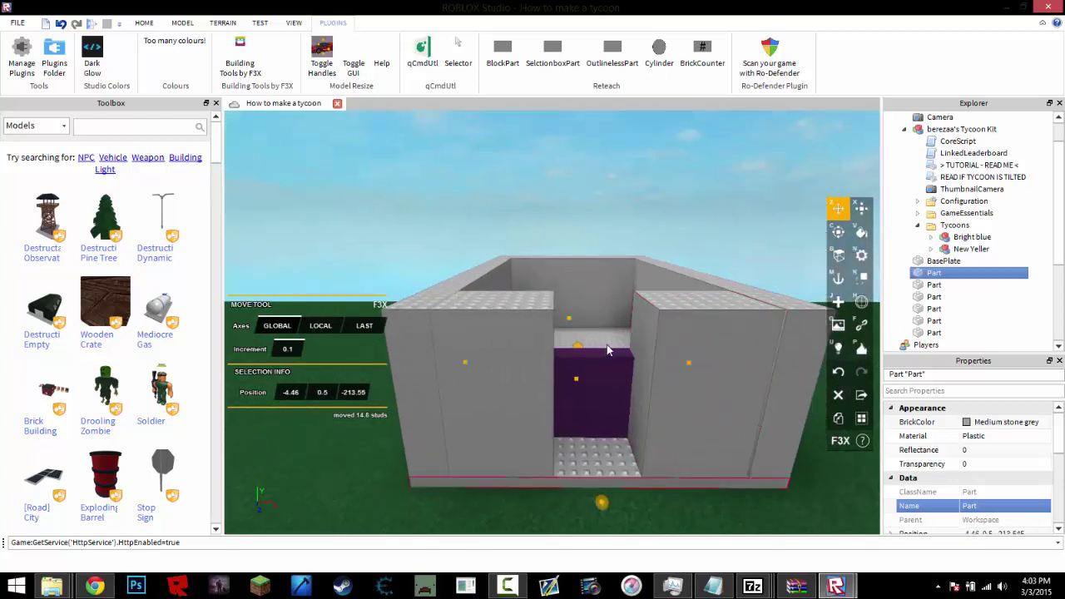
pyautogui.hotkey('ctrl', 'd')
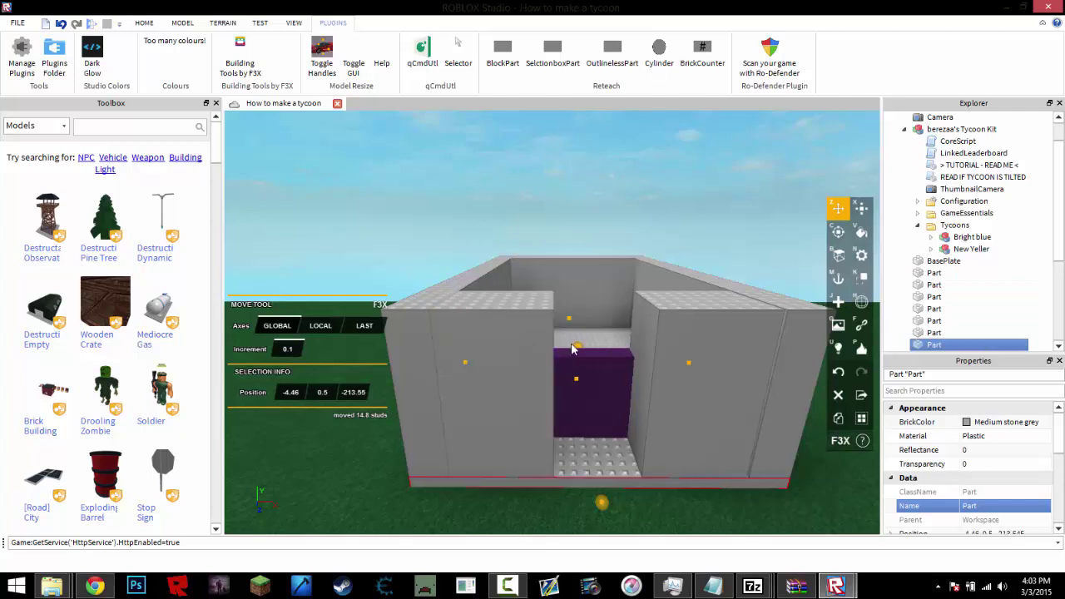
pyautogui.moveTo(576, 348); pyautogui.dragTo(619, 247)
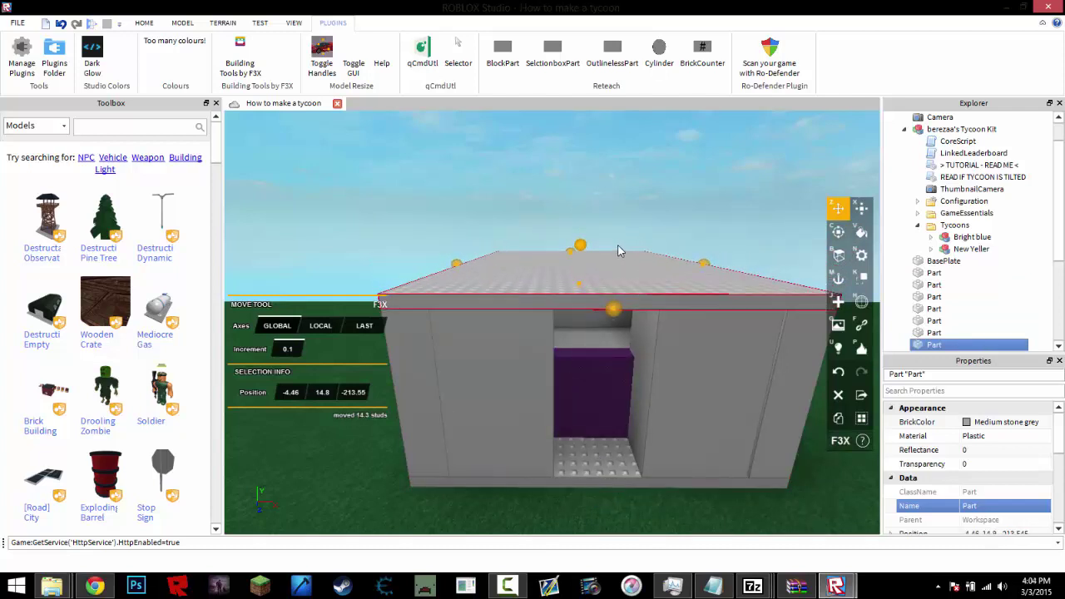
pyautogui.moveTo(619, 246); pyautogui.dragTo(619, 247, button='right')
# Step: Thicken the roof downward to 6.4 studs to close the gap above the doorway, and select the VIP door
pyautogui.press('x')
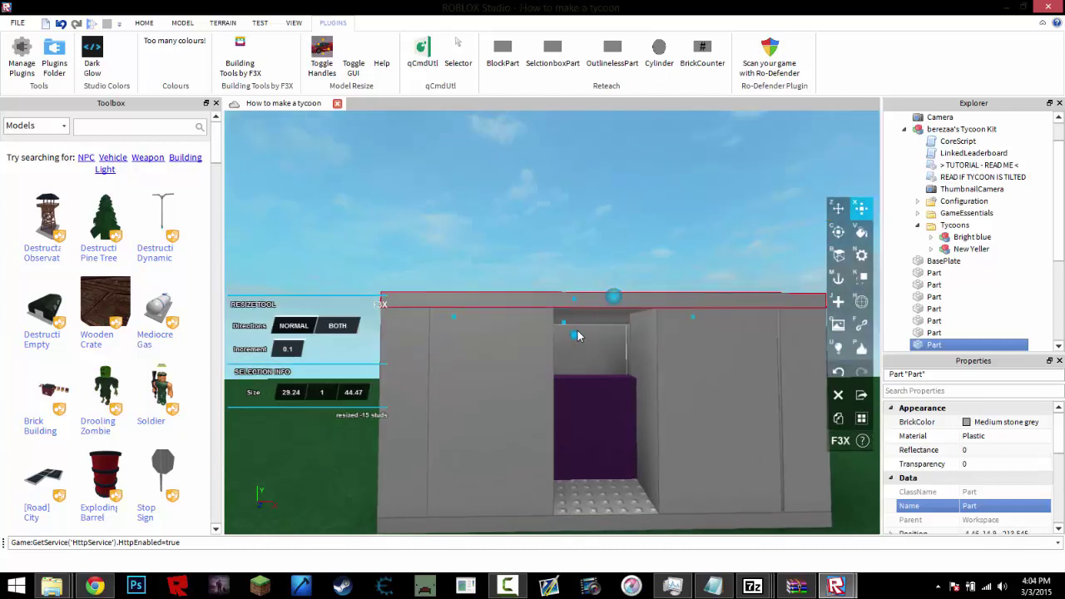
pyautogui.moveTo(576, 341); pyautogui.dragTo(584, 414)
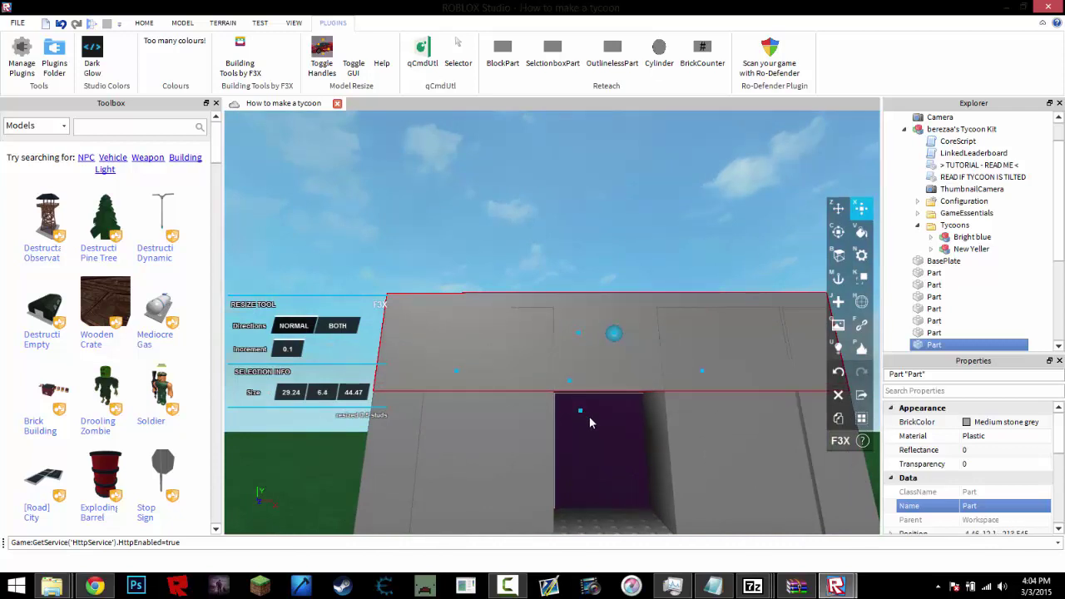
pyautogui.click(602, 438)
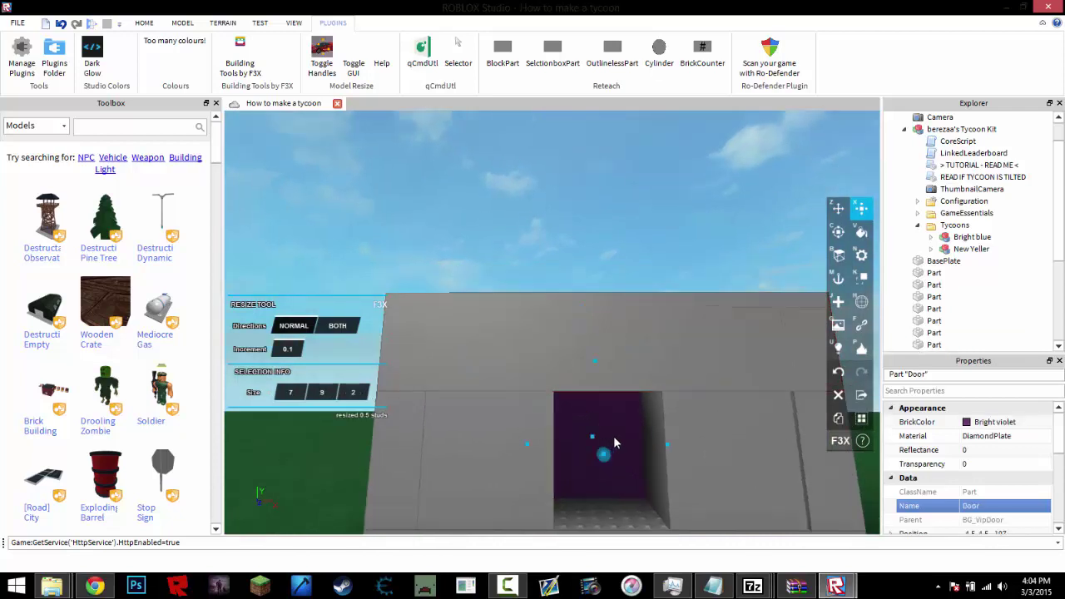
# Step: Rotate the VIP door so its VIP lettering faces outward and move it 4.6 studs to fit the room's doorway
pyautogui.press('c')
pyautogui.scroll(-3, 613, 436)
pyautogui.moveTo(599, 432); pyautogui.dragTo(625, 395, button='right')
pyautogui.moveTo(621, 364); pyautogui.dragTo(506, 359)
pyautogui.moveTo(596, 370); pyautogui.dragTo(586, 375, button='right')
pyautogui.press('z')
pyautogui.moveTo(571, 363); pyautogui.dragTo(556, 392)
pyautogui.click(529, 453)
pyautogui.moveTo(528, 453); pyautogui.dragTo(529, 453, button='right')
pyautogui.click(530, 452)
pyautogui.click(617, 417)
pyautogui.moveTo(616, 416); pyautogui.dragTo(623, 395, button='right')
pyautogui.press('w')
pyautogui.scroll(-2, 624, 393)
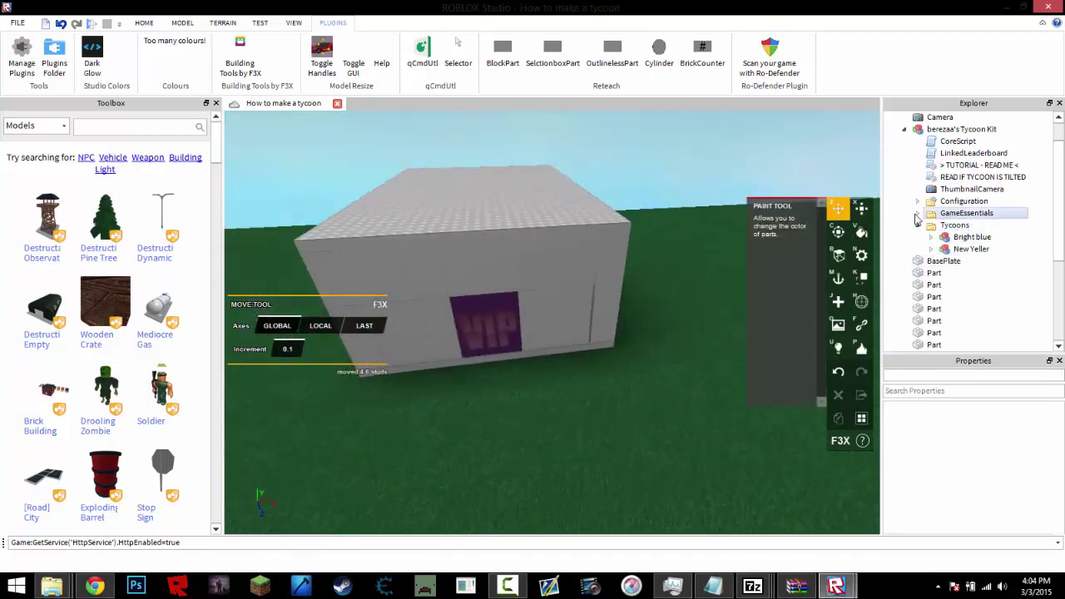
# Step: Examine the BG_VipDoorScript inside GameEssentials, expand the VIP door's Configuration folder, and return to the place view
pyautogui.click(916, 214)
pyautogui.click(916, 214)
pyautogui.click(917, 214)
pyautogui.click(916, 214)
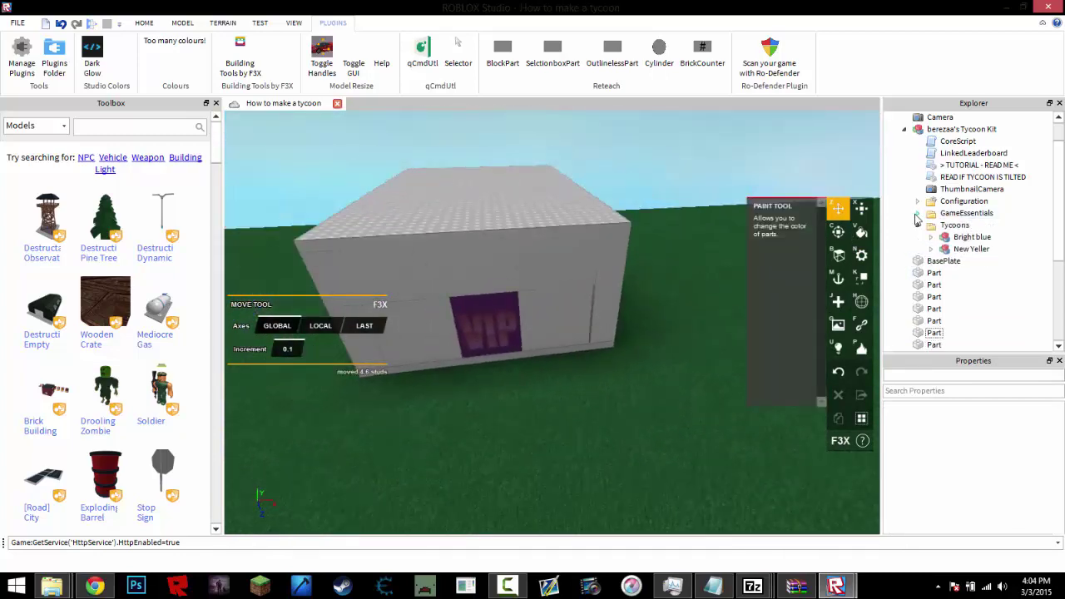
pyautogui.click(917, 215)
pyautogui.click(917, 238)
pyautogui.click(970, 225)
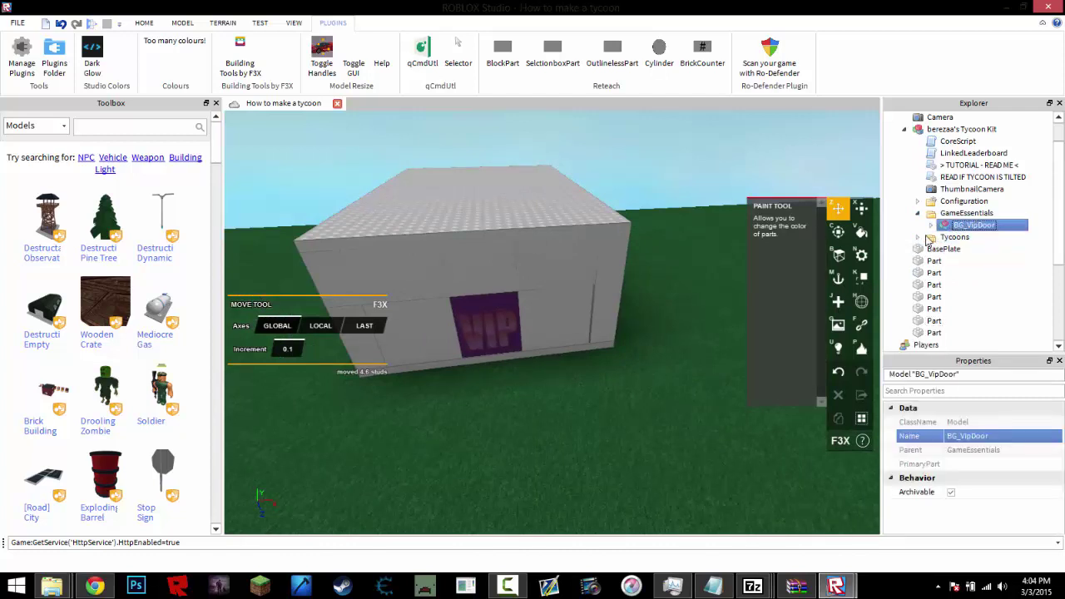
pyautogui.click(931, 226)
pyautogui.doubleClick(932, 237)
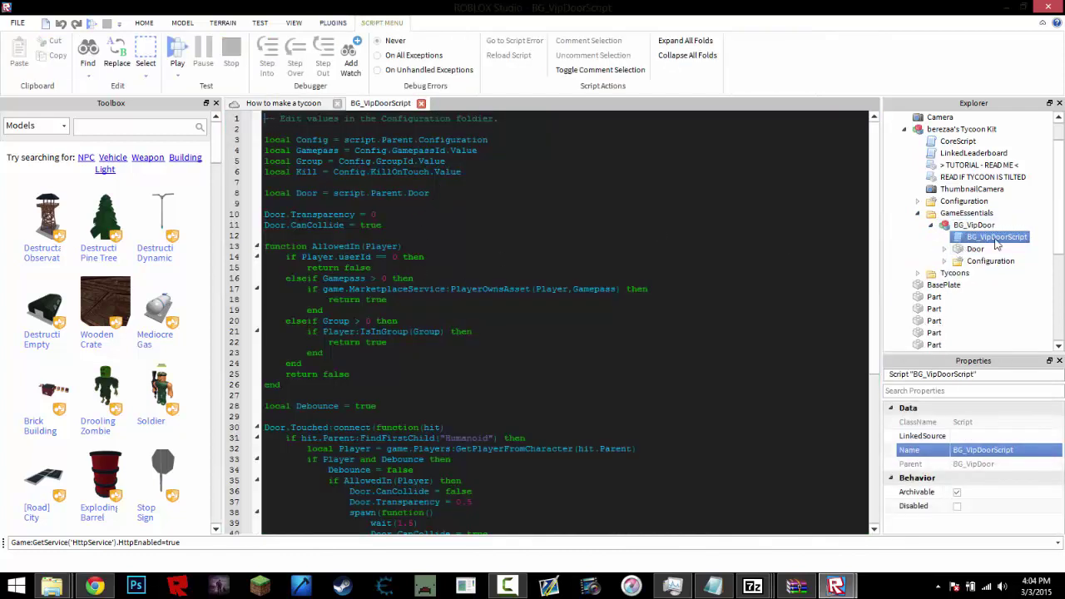
pyautogui.click(945, 262)
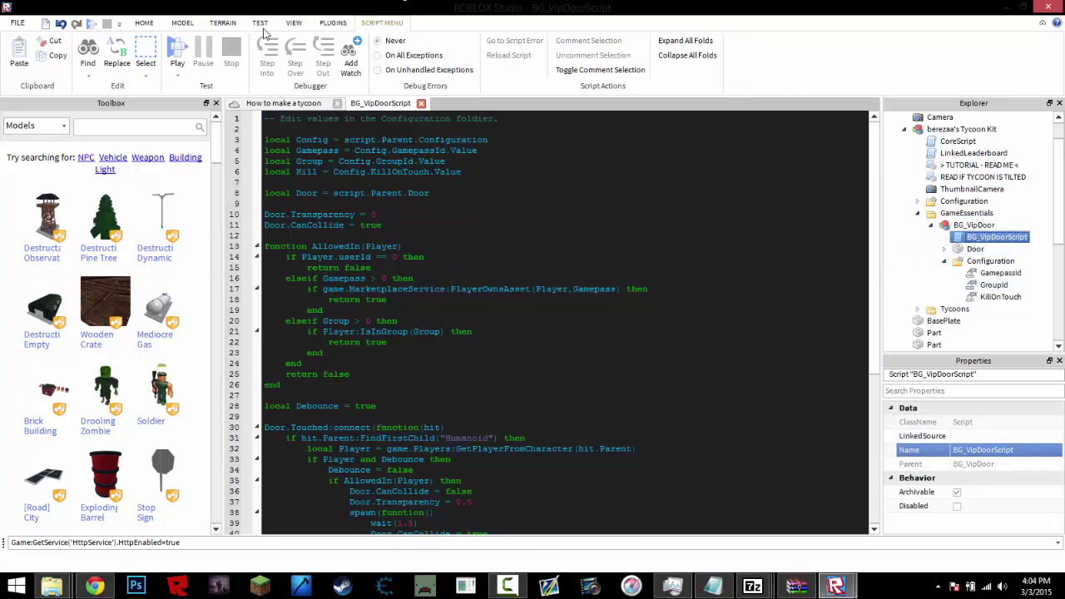
pyautogui.click(287, 104)
# Step: Set the GroupId value in the VIP door's Configuration to 1241214 and reopen it for editing
pyautogui.click(990, 285)
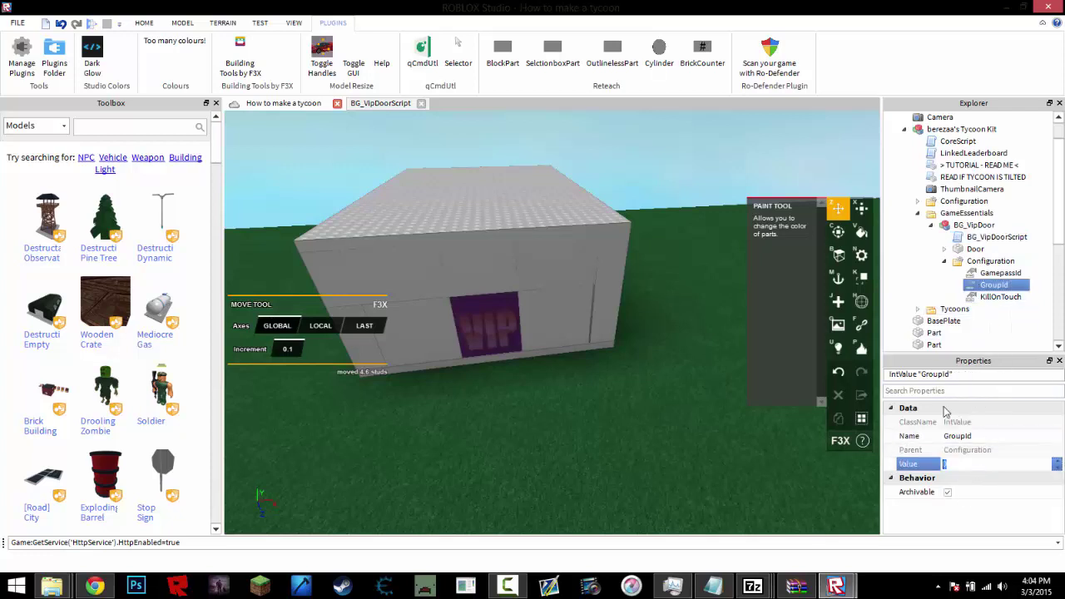
pyautogui.click(970, 465)
pyautogui.press('Return')
pyautogui.press('Return')
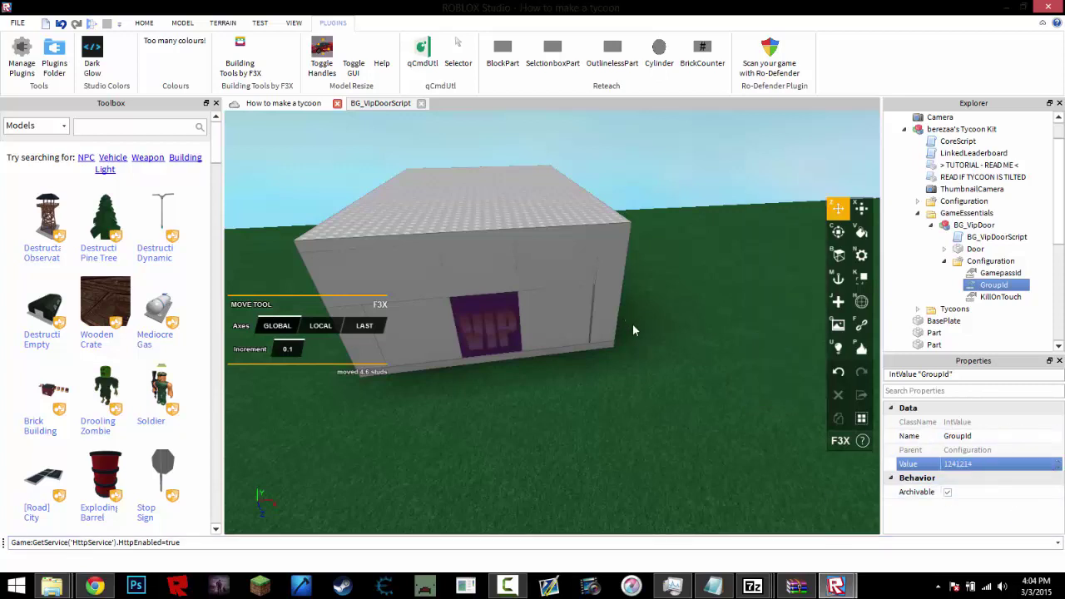
pyautogui.click(986, 469)
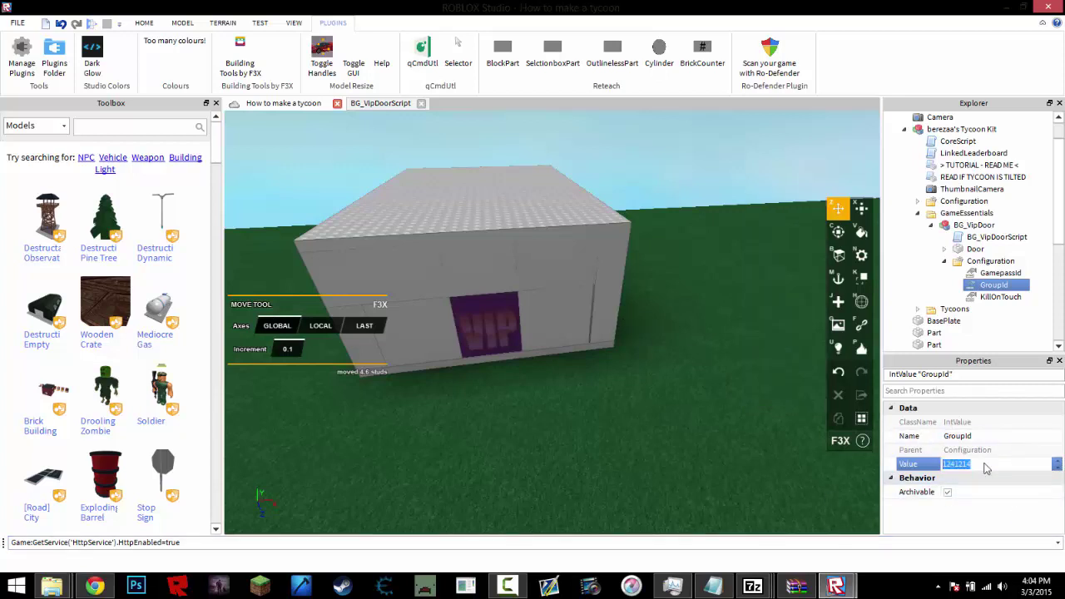
# Step: Examine the VIP door's KillOnTouch and GamepassId configuration values
pyautogui.click(1003, 297)
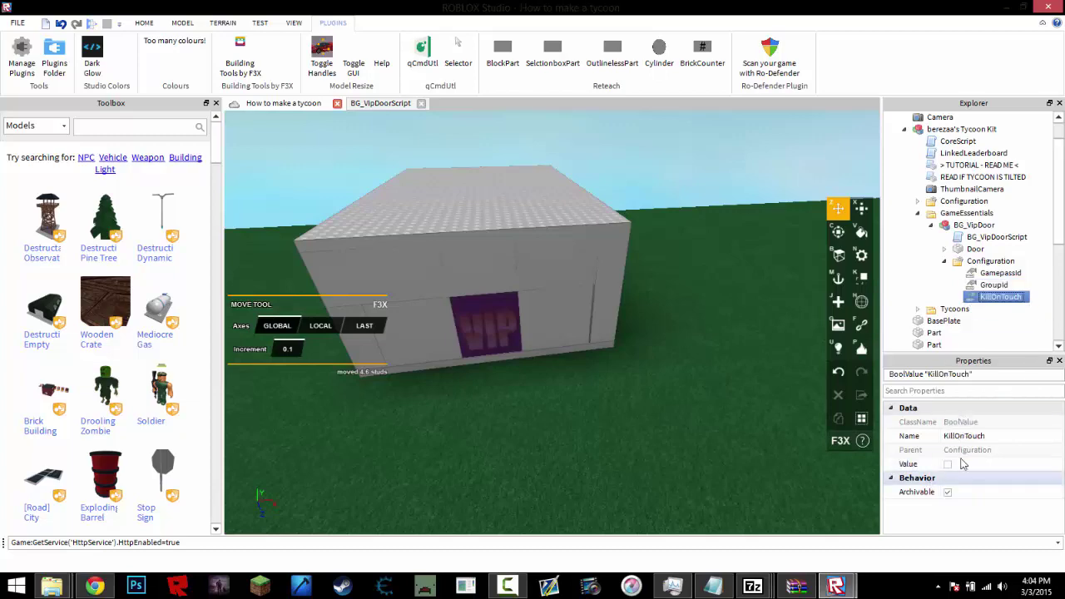
pyautogui.click(953, 463)
pyautogui.press('w')
pyautogui.moveTo(728, 404)
pyautogui.mouseDown(button='right')
pyautogui.moveTo(689, 395)
pyautogui.moveTo(721, 393)
pyautogui.mouseUp(button='right')
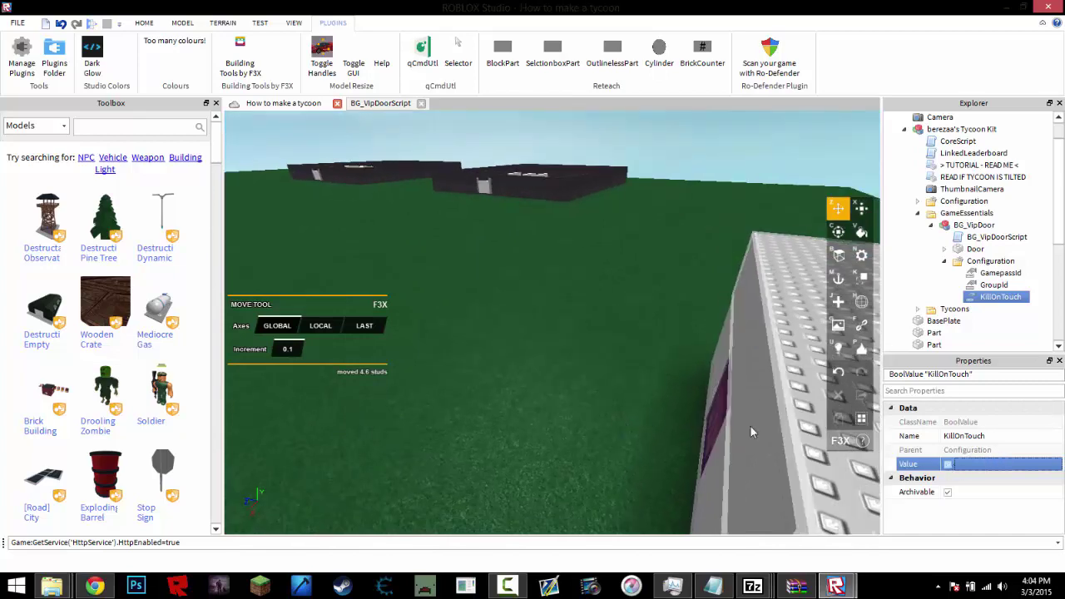
pyautogui.click(994, 261)
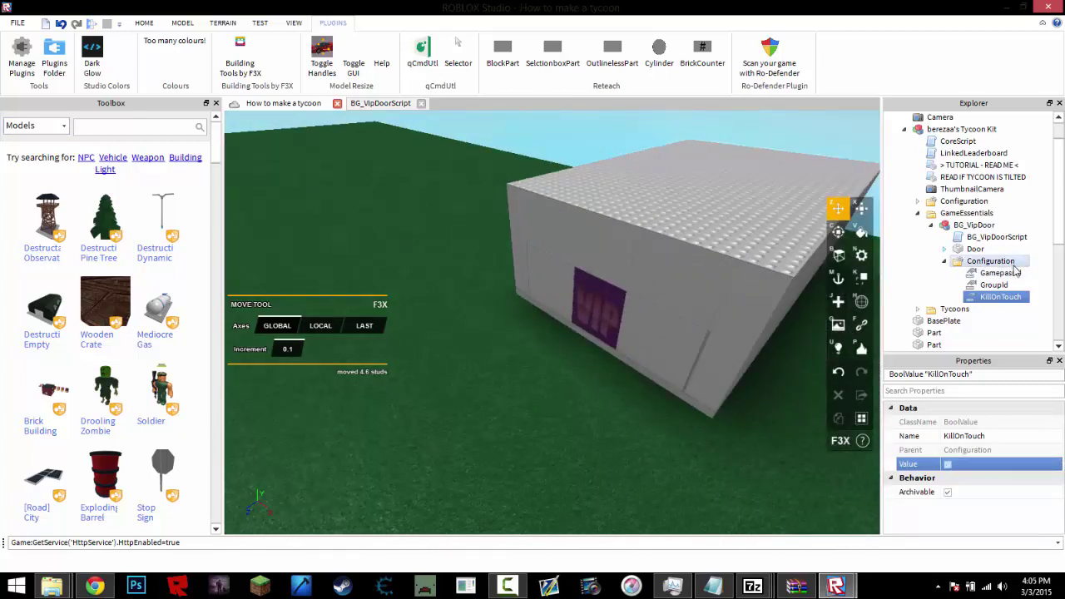
pyautogui.click(1017, 273)
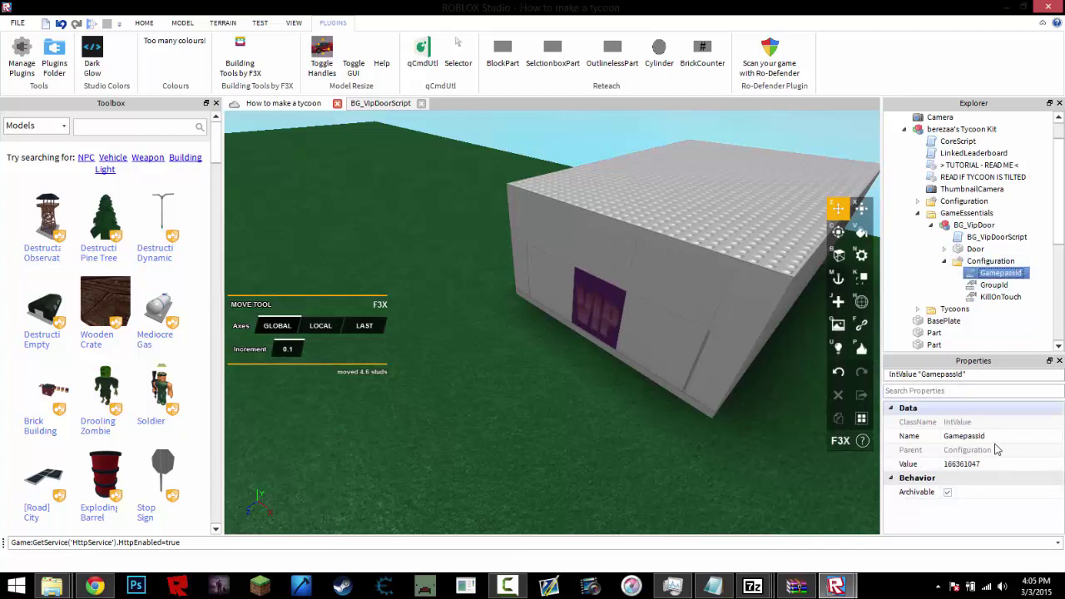
# Step: Switch to the browser and open the game pass creation page for the How to make a tycoon place in a new tab
pyautogui.hotkey('alt', 'Tab')
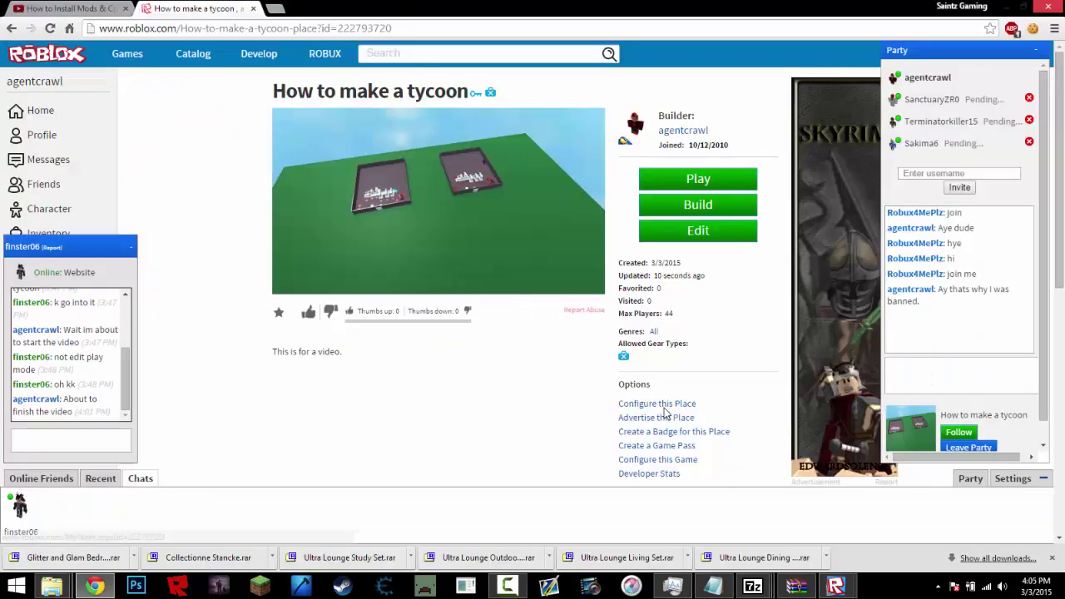
pyautogui.click(669, 433)
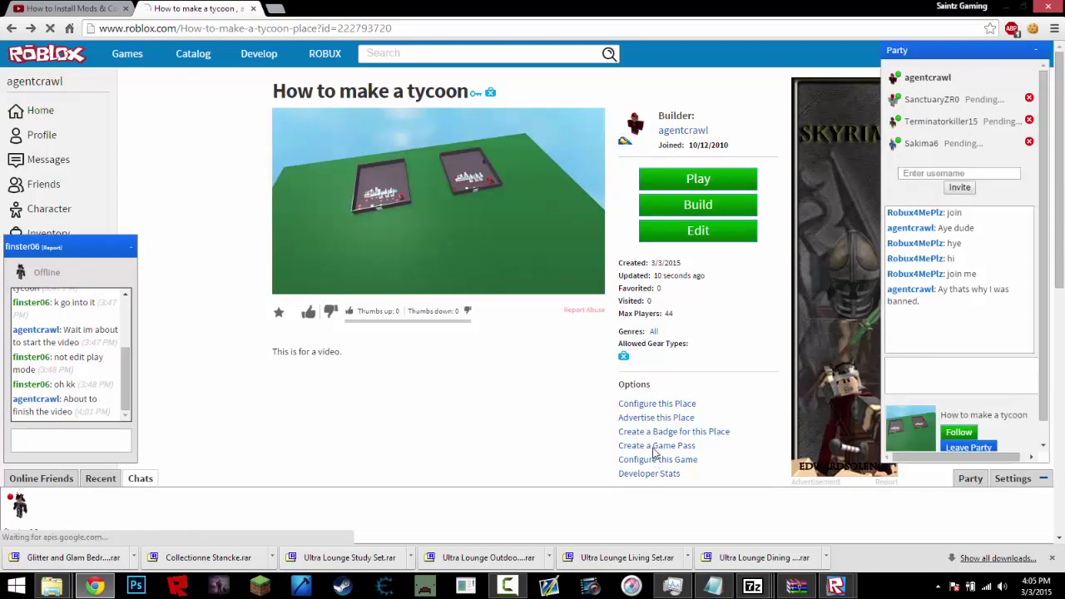
pyautogui.rightClick(654, 449)
pyautogui.click(671, 455)
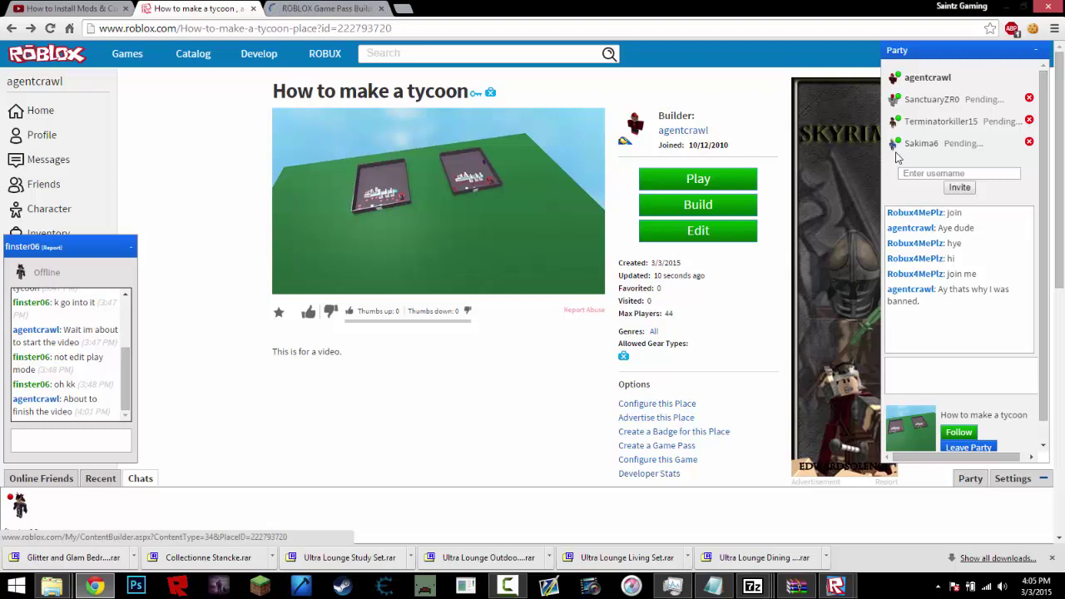
# Step: Upload a game pass using the image 2k.png, the name VIPTest and the description Test
pyautogui.click(323, 6)
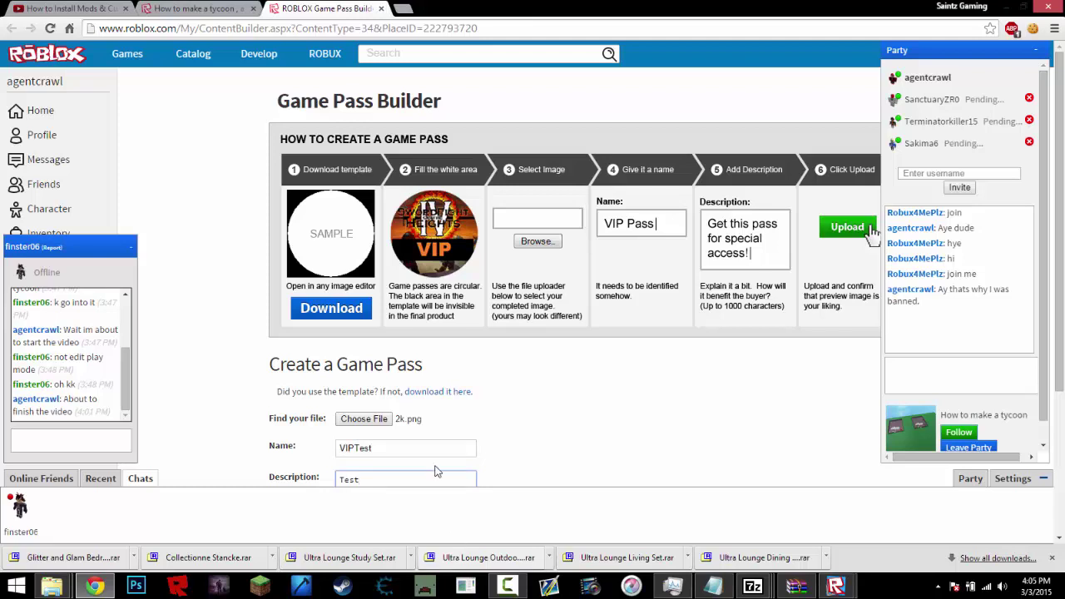
pyautogui.scroll(-3, 435, 472)
pyautogui.click(312, 370)
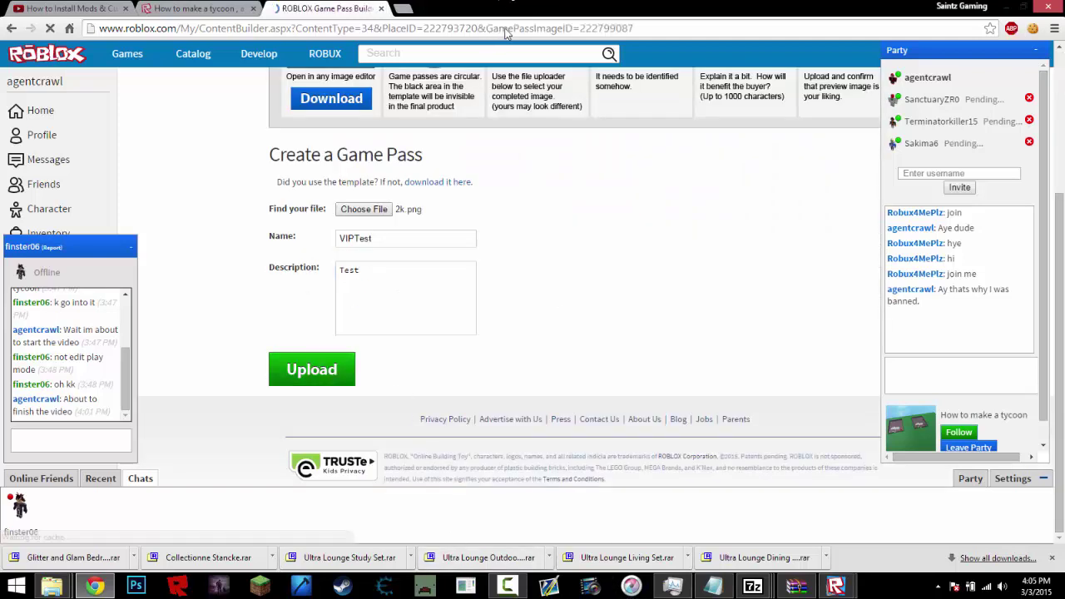
# Step: Copy the GamePassImageID from the page address, switch to Roblox Studio, and set the VIP door's GamepassId value to 222799087
pyautogui.doubleClick(604, 28)
pyautogui.rightClick(604, 28)
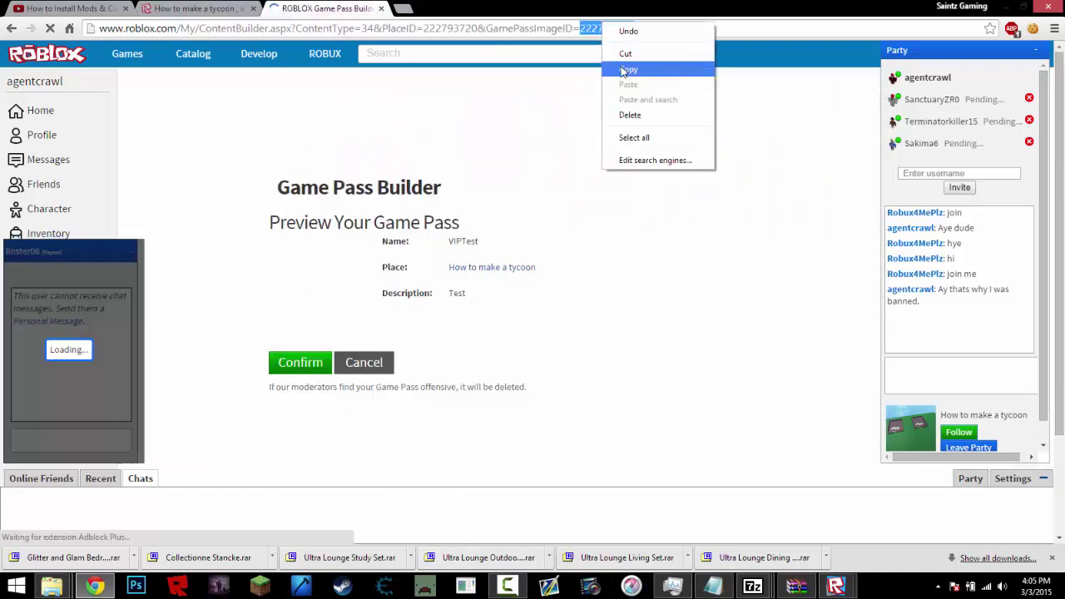
pyautogui.click(628, 70)
pyautogui.hotkey('alt', 'Tab')
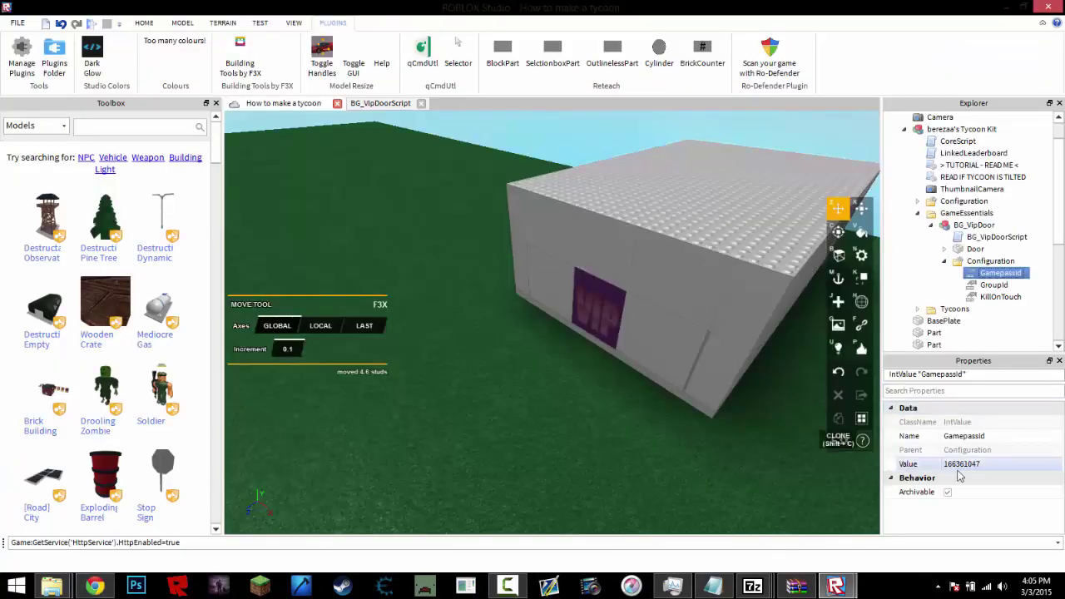
pyautogui.click(959, 470)
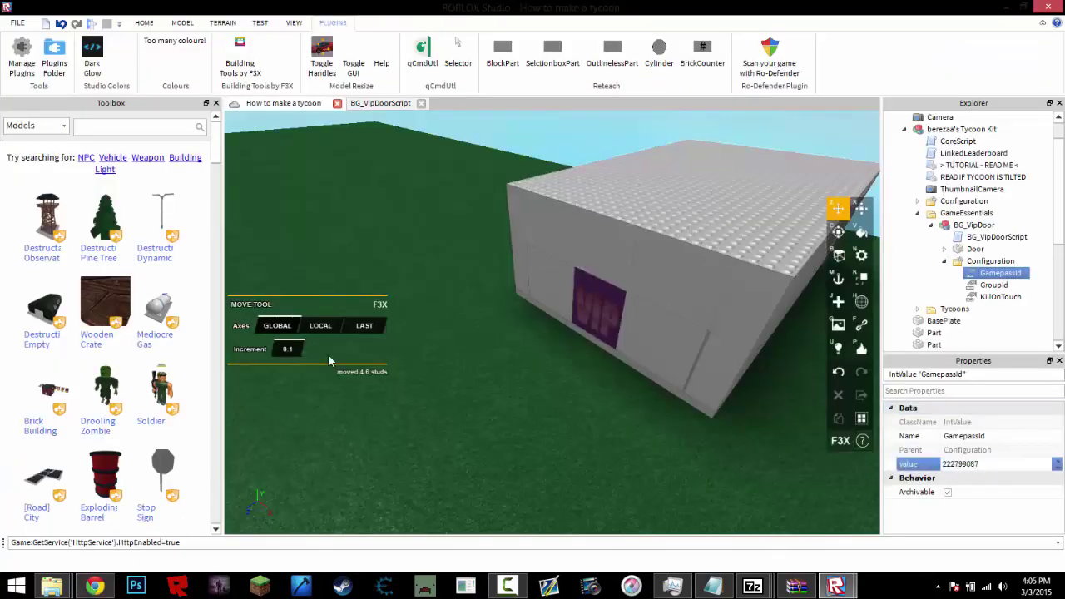
# Step: Switch back to the browser, put the VIPTest game pass on sale for 1 ROBUX or 5 Tickets, and save
pyautogui.hotkey('alt', 'Tab')
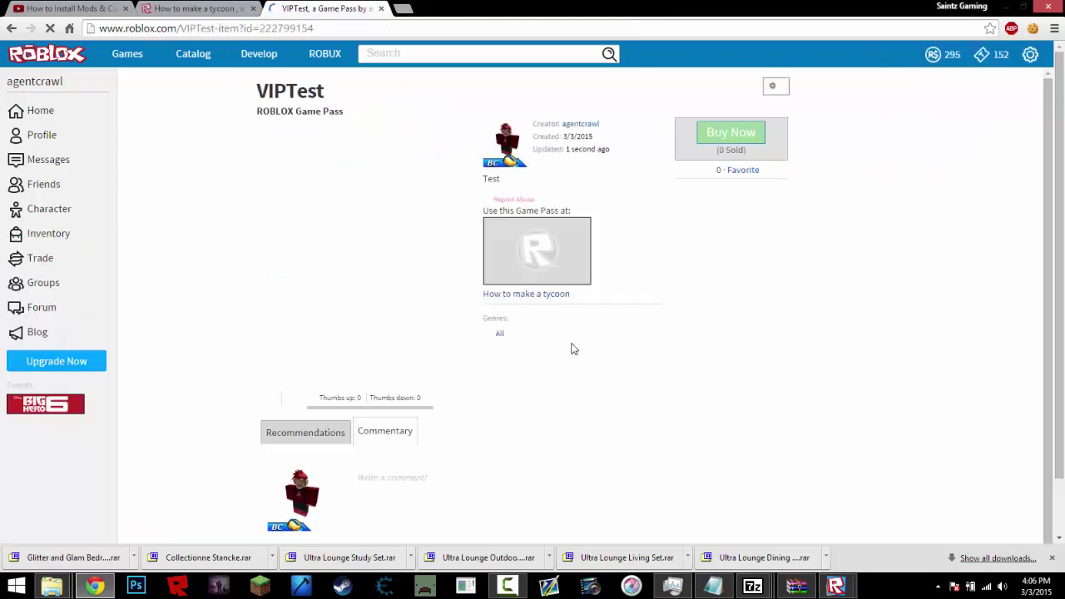
pyautogui.click(785, 88)
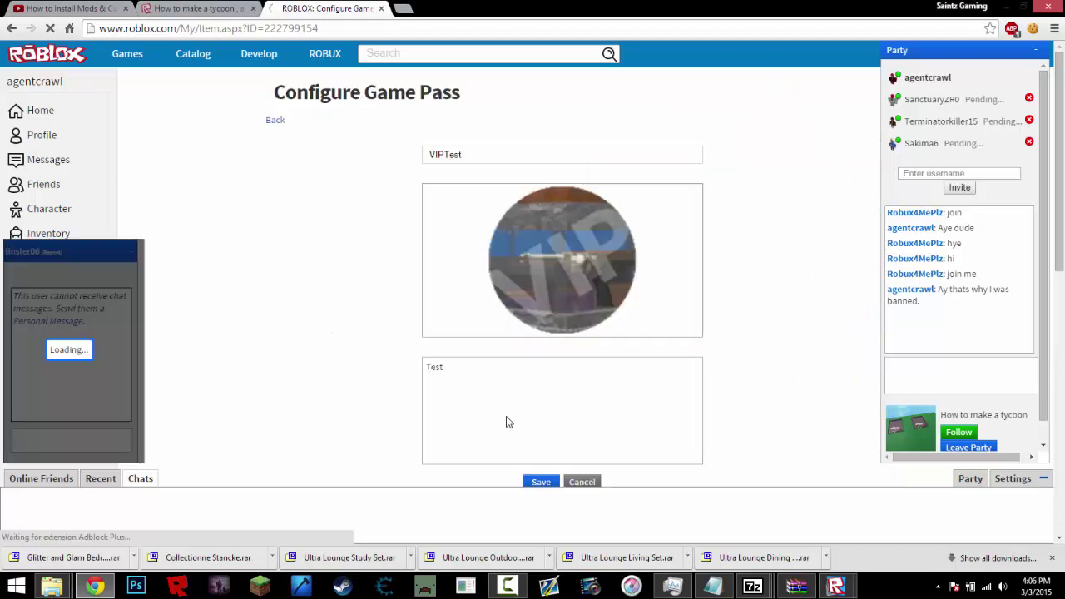
pyautogui.scroll(-3, 512, 408)
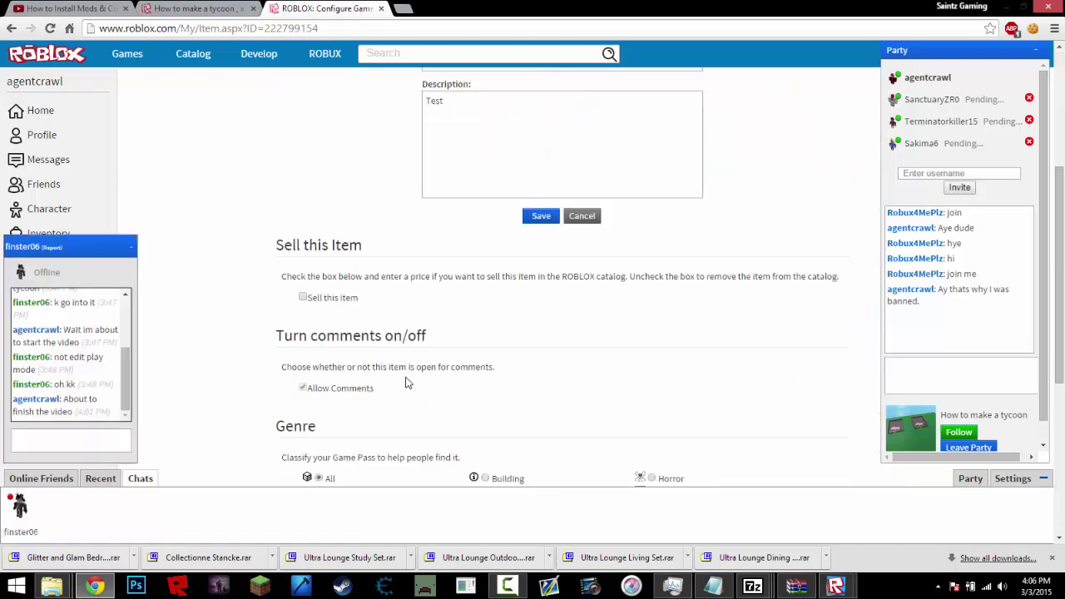
pyautogui.click(344, 301)
pyautogui.click(463, 324)
pyautogui.click(539, 322)
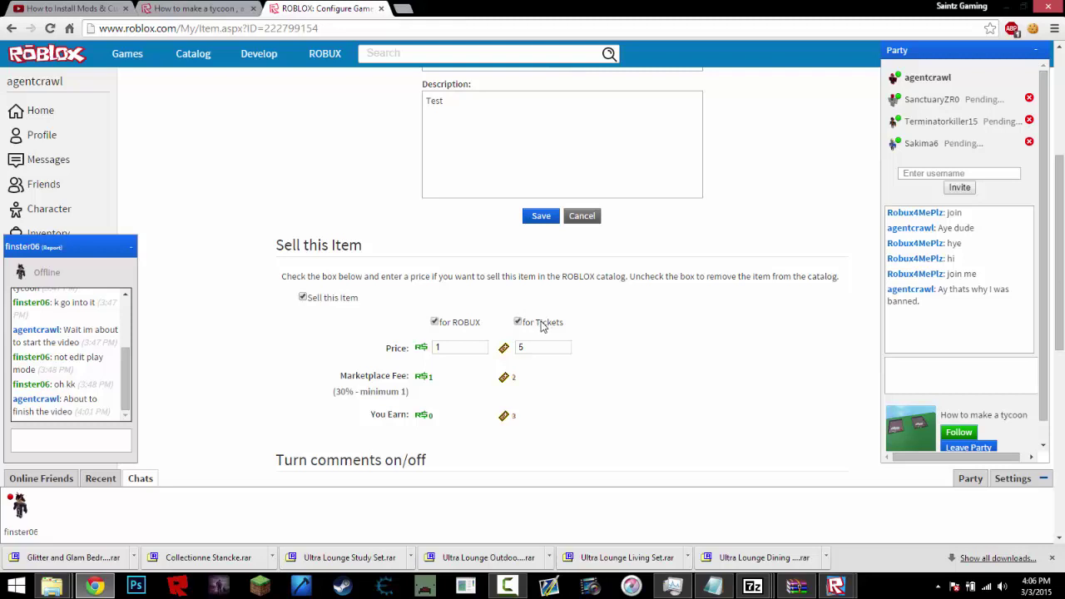
pyautogui.click(541, 216)
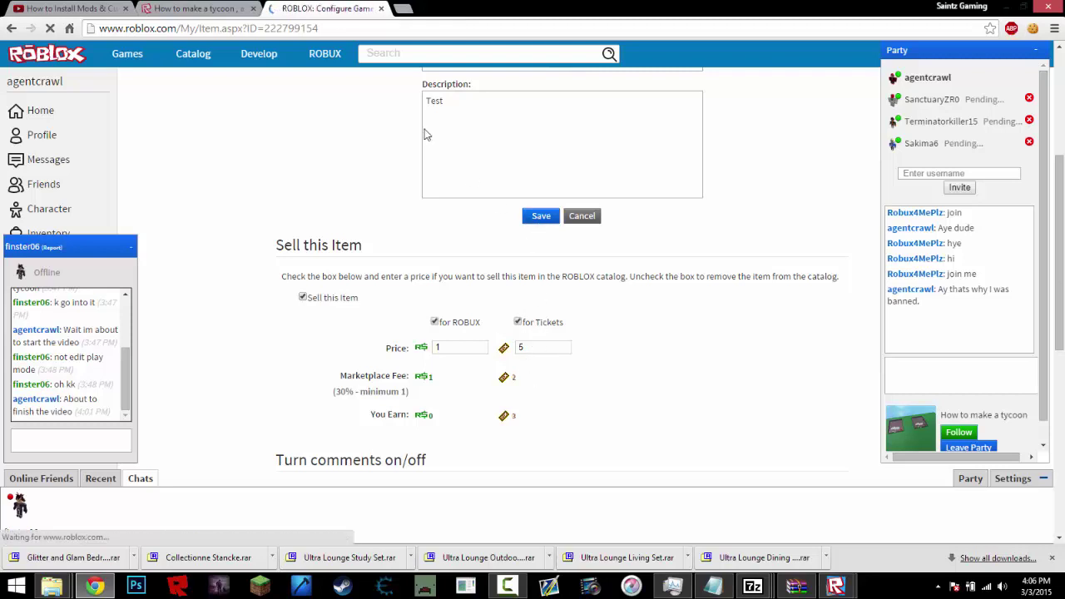